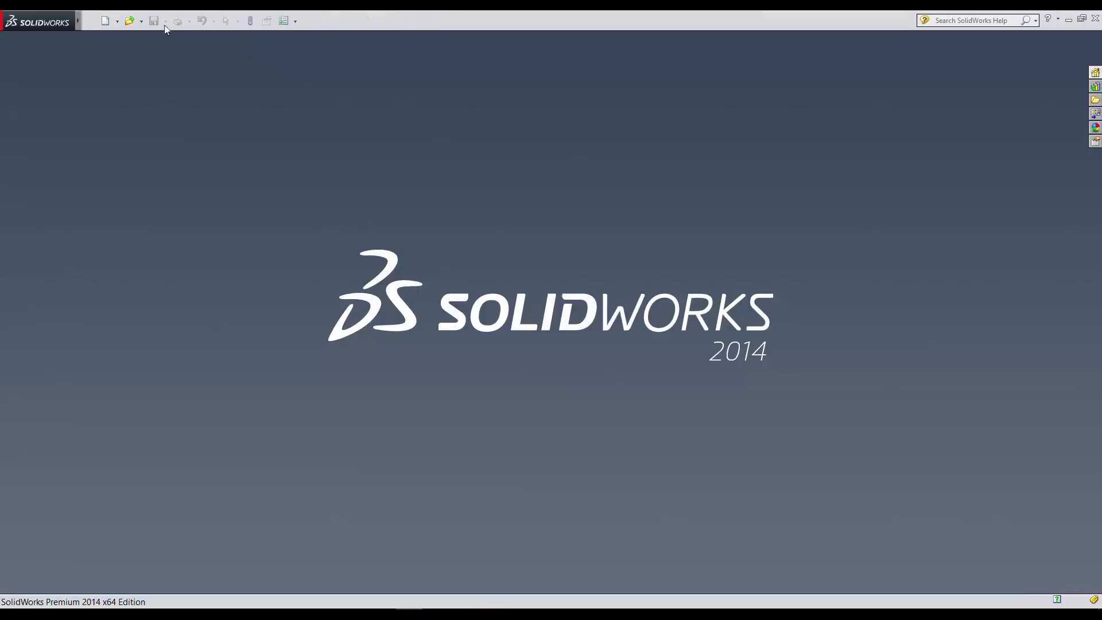
Browse the Tools and File menus, opening and cancelling the New Document dialog twice.
{"action": "left_click", "coordinate": [140, 21]}
{"action": "left_click", "coordinate": [235, 47]}
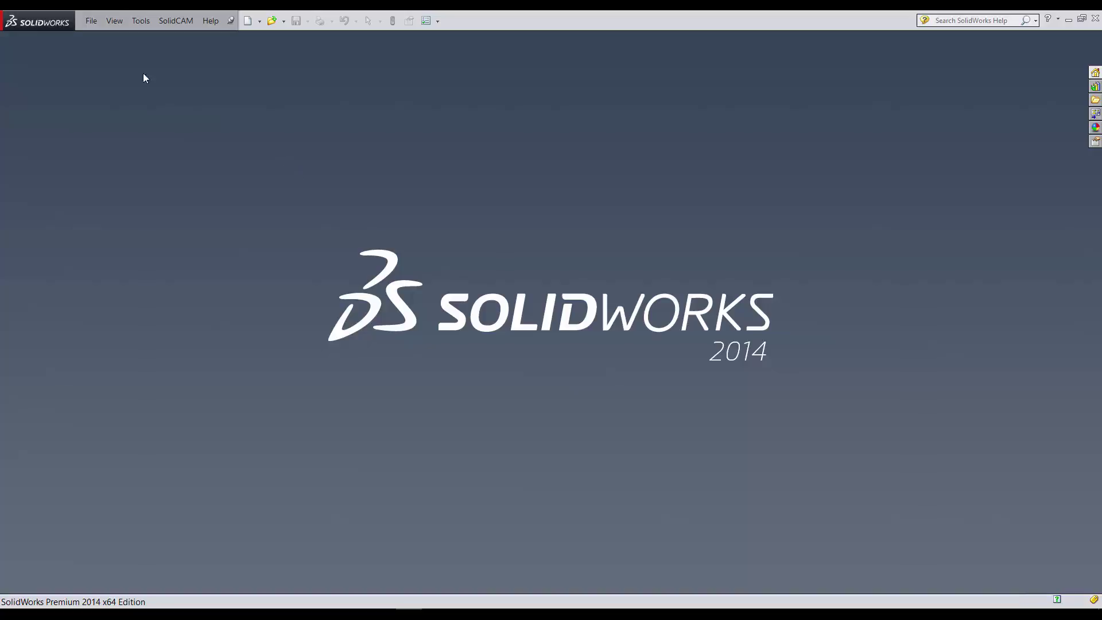
{"action": "left_click", "coordinate": [89, 23]}
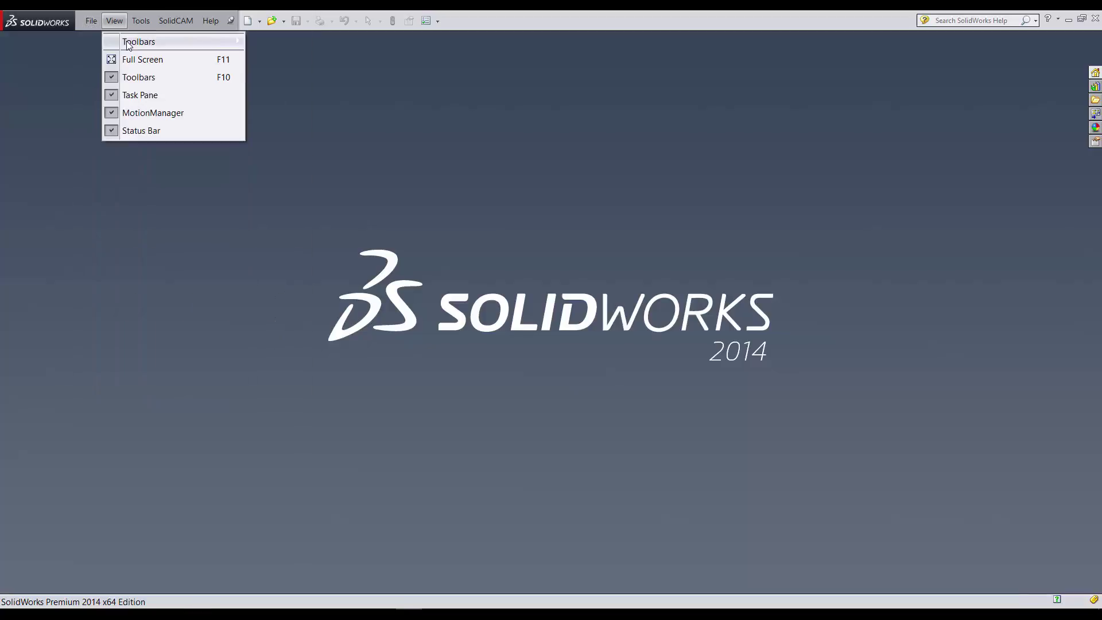
{"action": "left_click", "coordinate": [104, 44]}
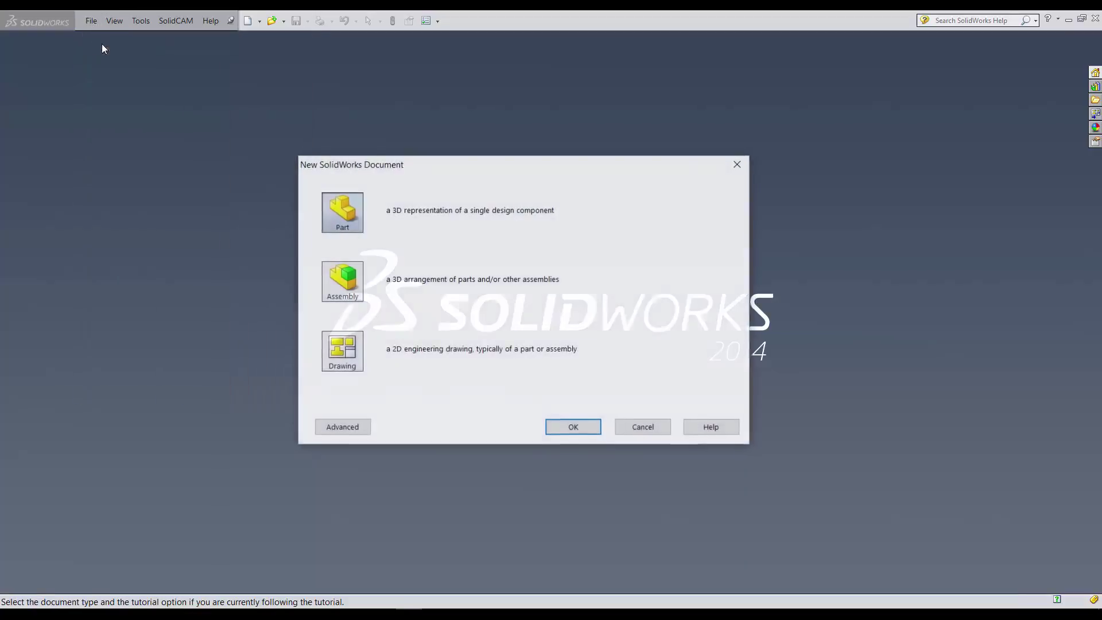
{"action": "left_click", "coordinate": [644, 427]}
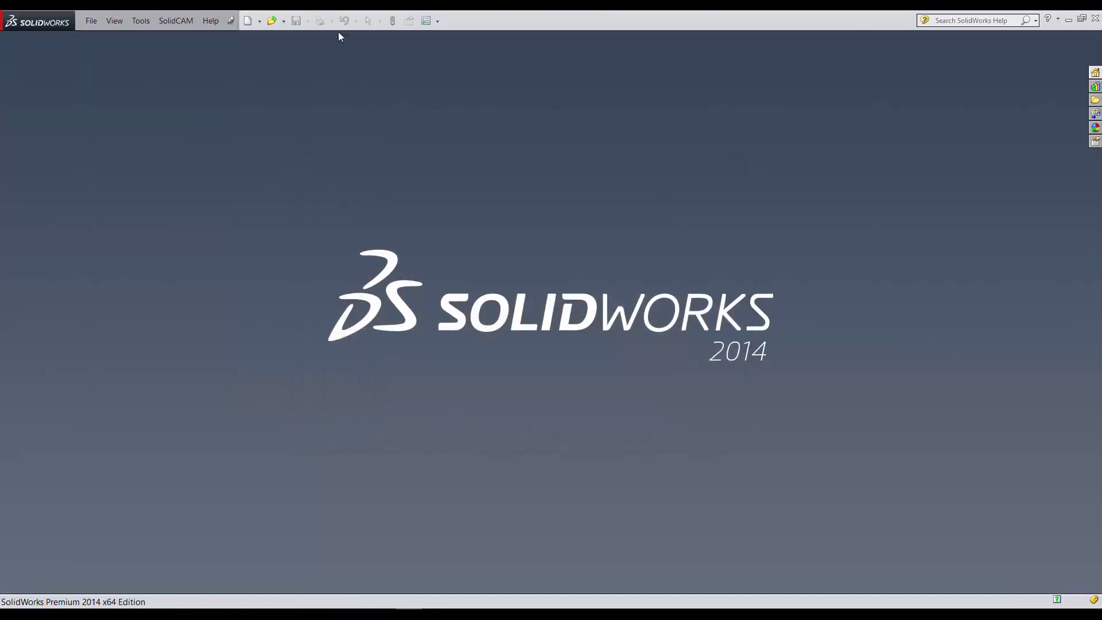
{"action": "left_click", "coordinate": [259, 21]}
{"action": "left_click", "coordinate": [268, 39]}
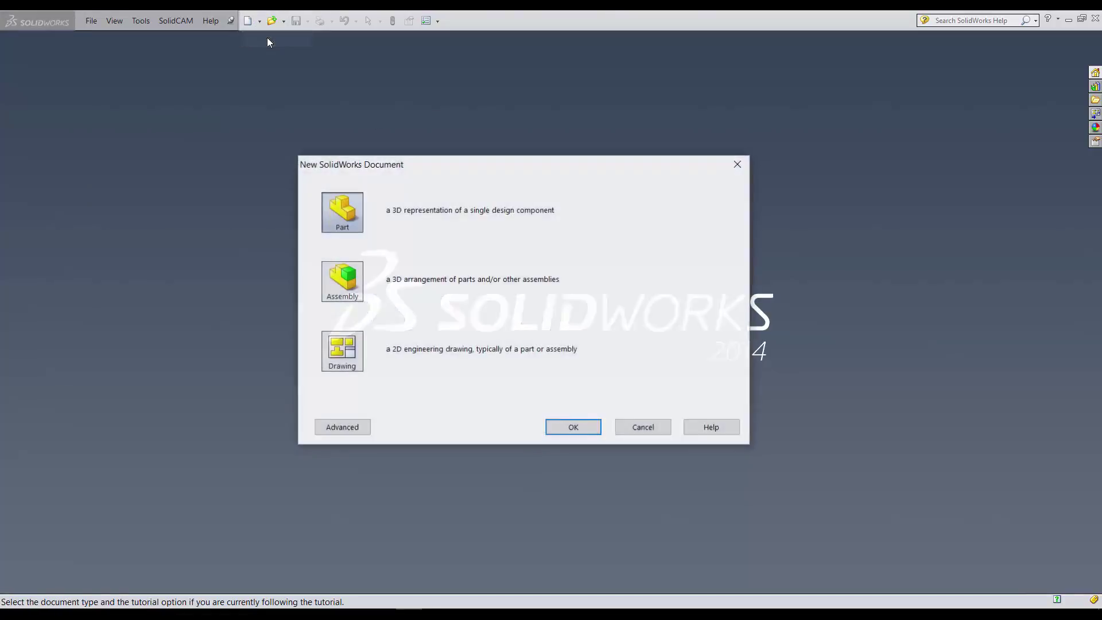
{"action": "left_click", "coordinate": [644, 429]}
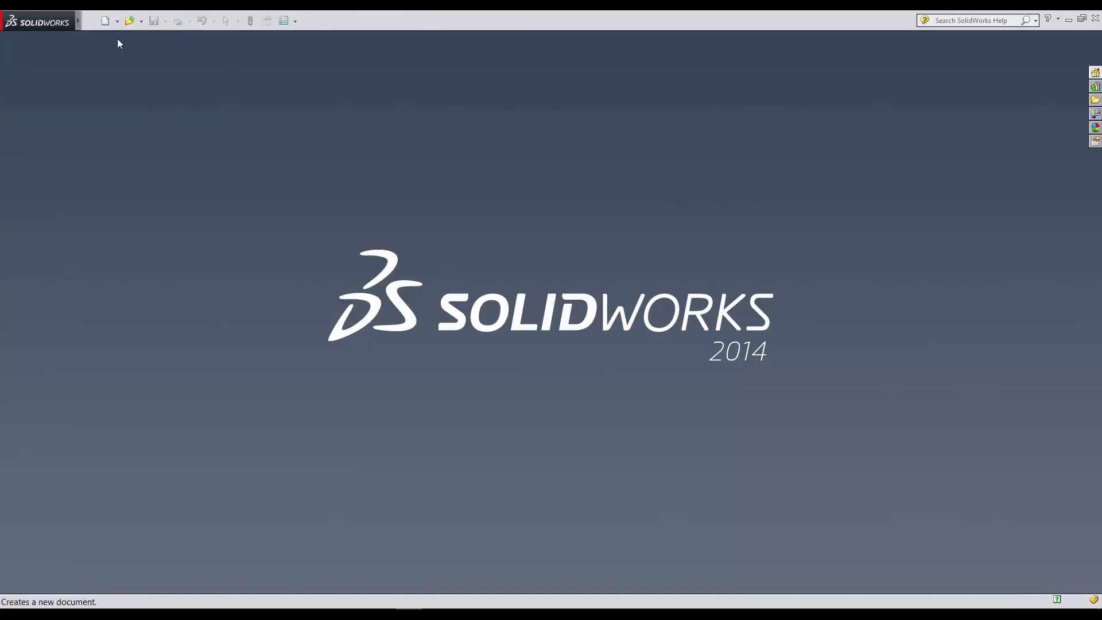
Browse the File and Help menus, then open the Open dialog and close it without opening anything.
{"action": "left_click", "coordinate": [91, 21]}
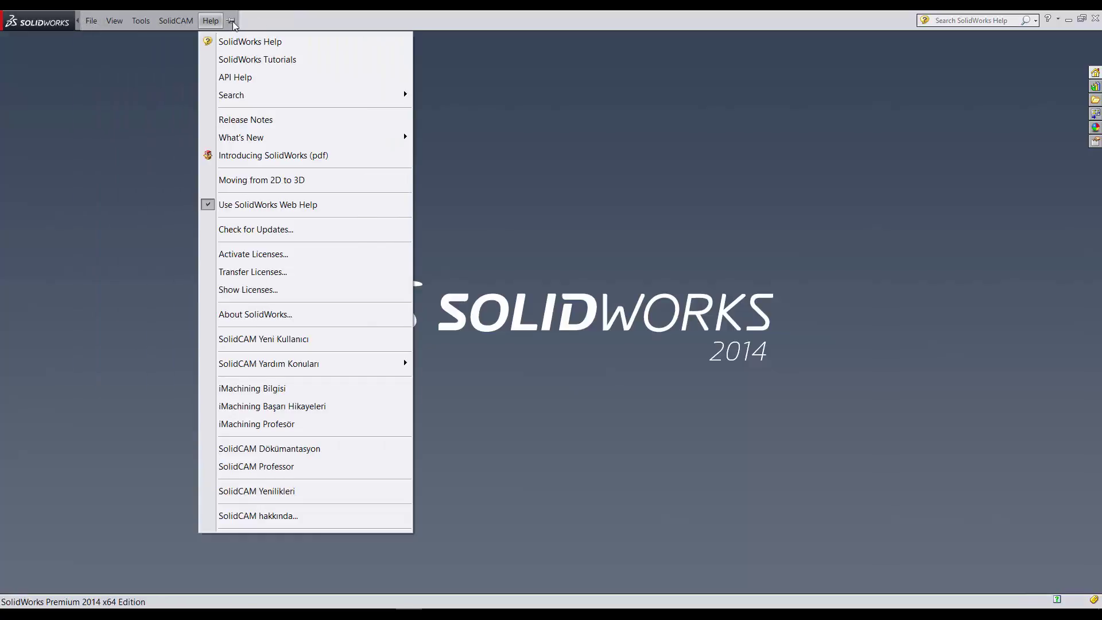
{"action": "left_click", "coordinate": [232, 23]}
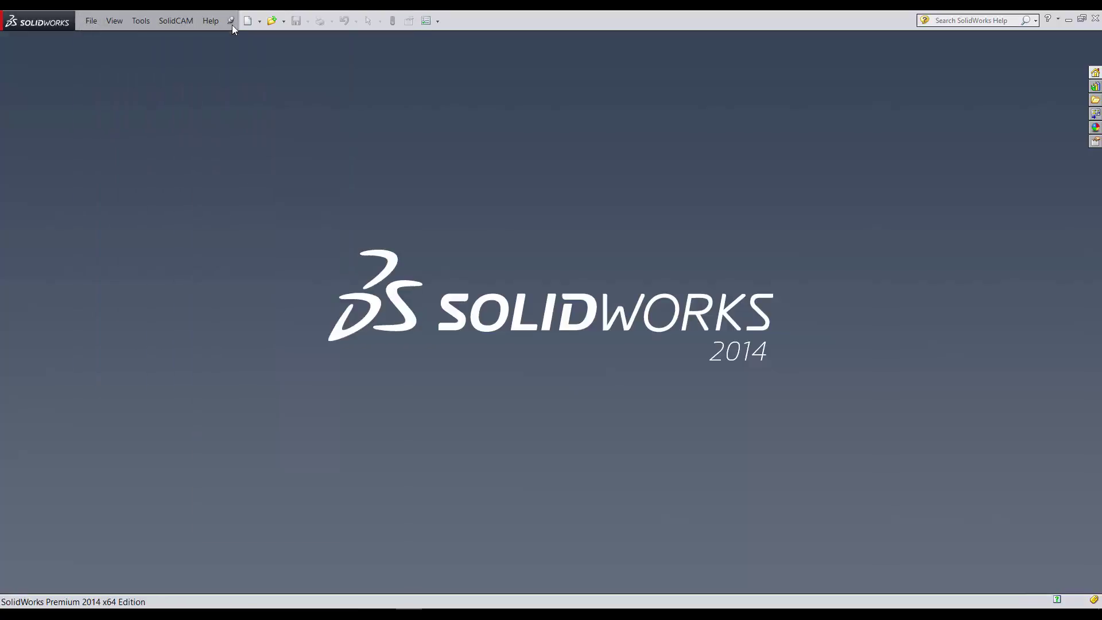
{"action": "left_click", "coordinate": [284, 23]}
{"action": "left_click", "coordinate": [301, 128]}
{"action": "left_click", "coordinate": [285, 23]}
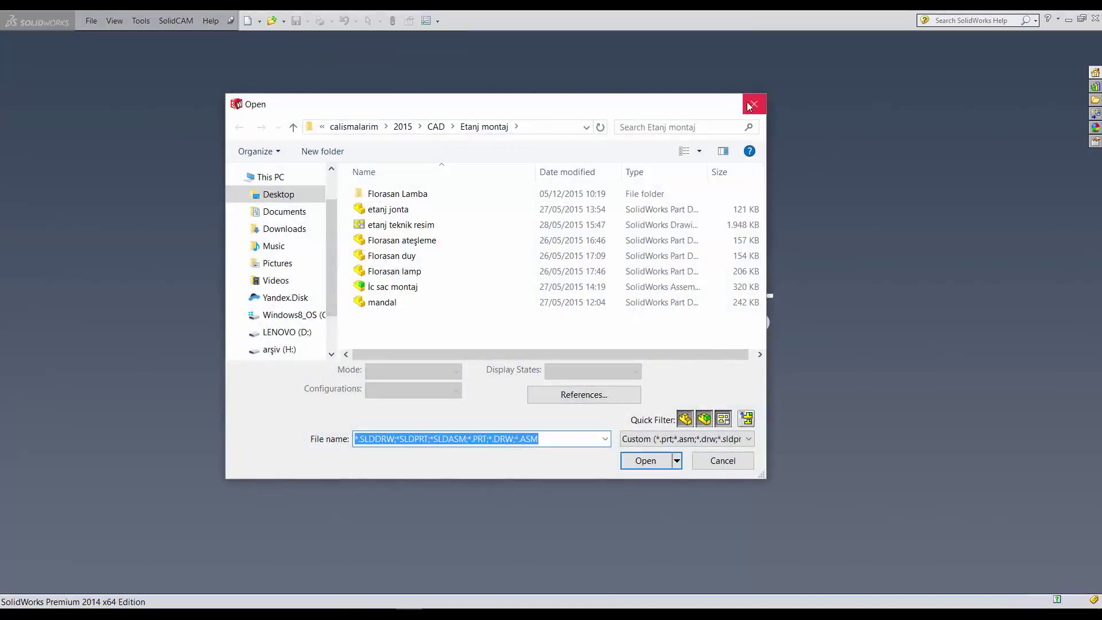
{"action": "left_click", "coordinate": [753, 102]}
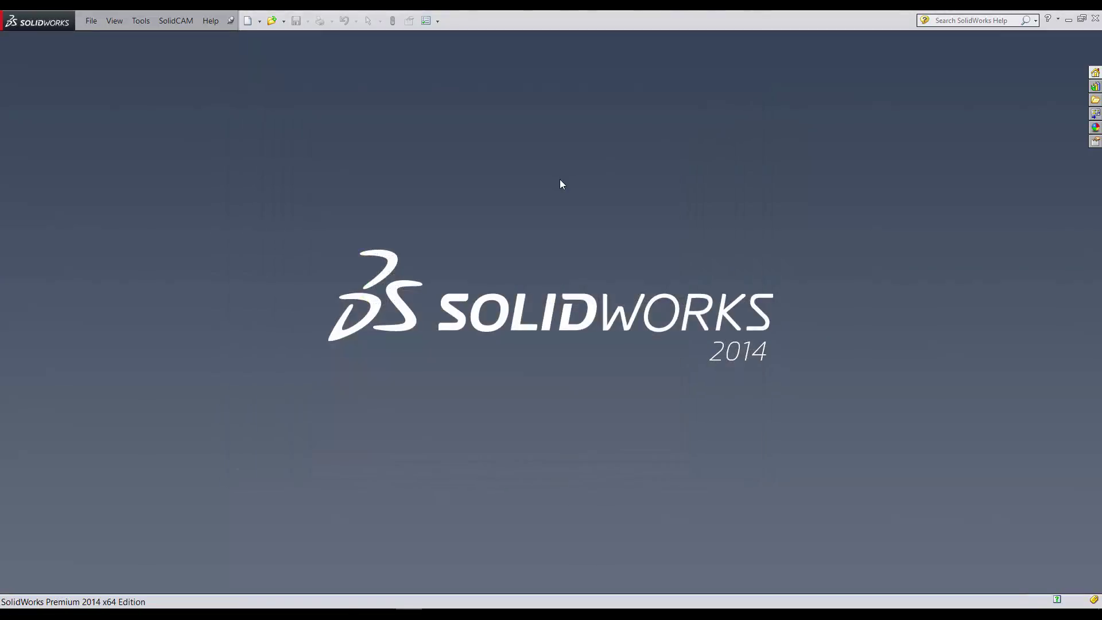
Create a new blank Part document, Part2, with Alt+F, N.
{"action": "key", "text": "alt+f"}
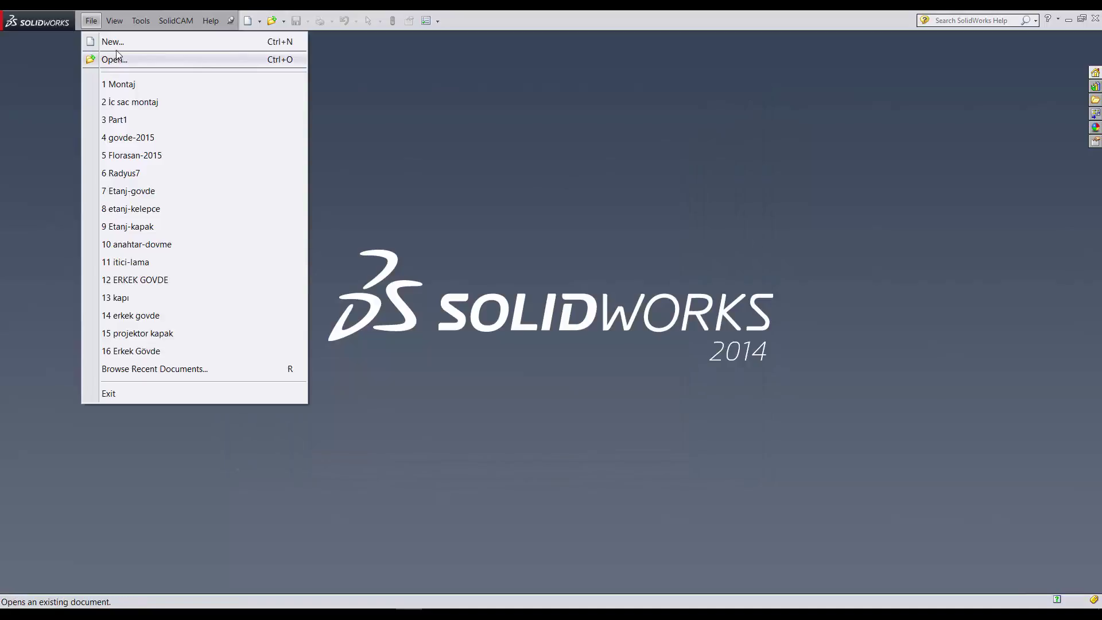
{"action": "key", "text": "n"}
{"action": "left_click", "coordinate": [568, 427]}
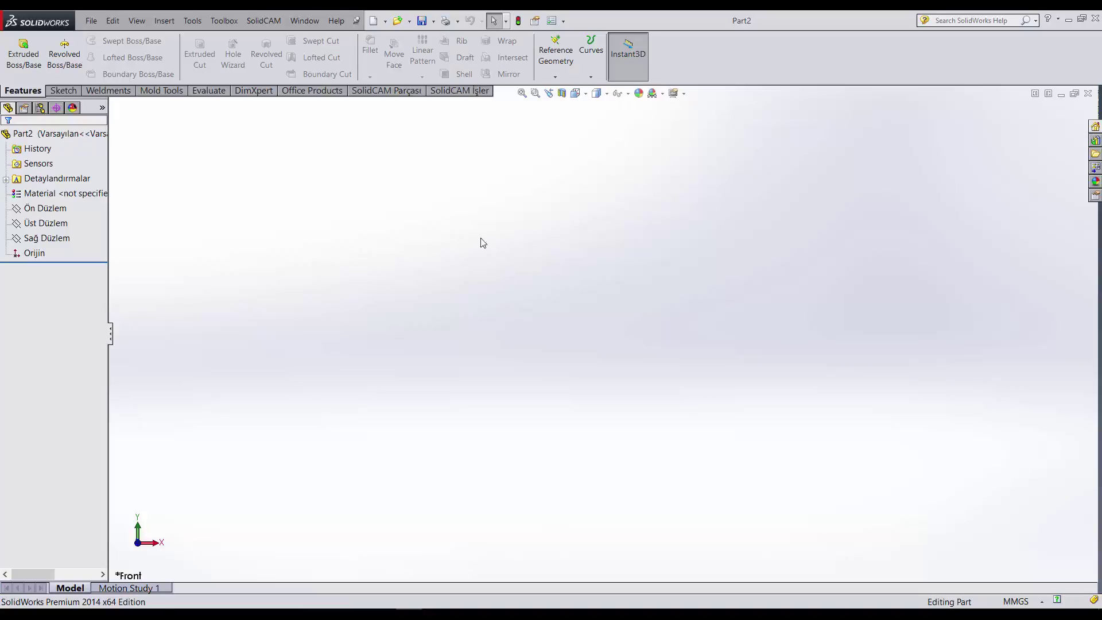
{"action": "left_click", "coordinate": [90, 21]}
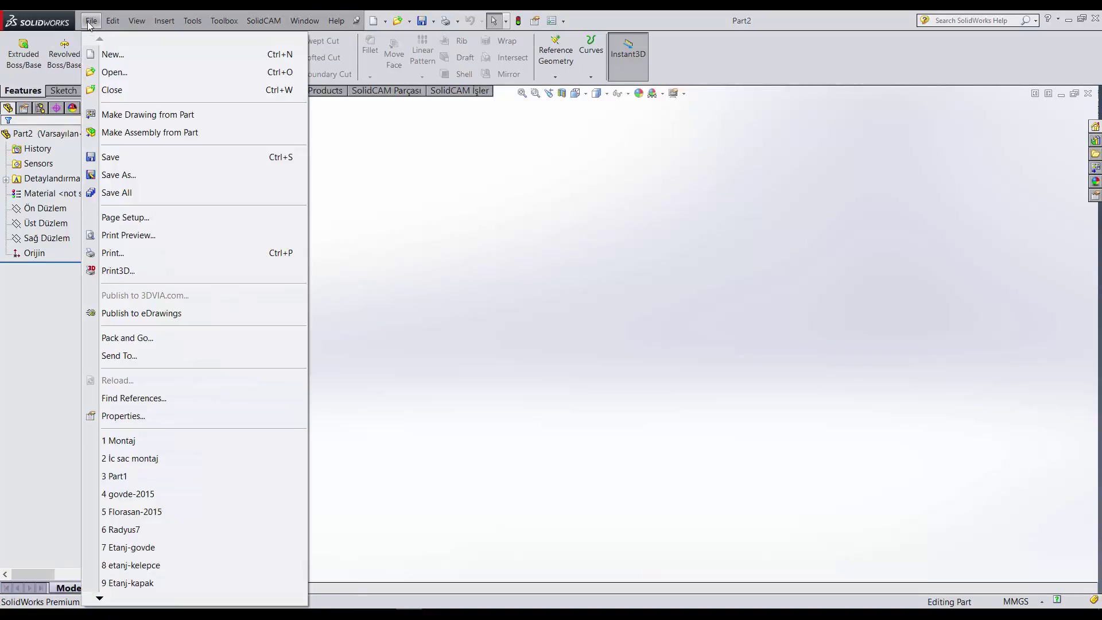
{"action": "left_click", "coordinate": [467, 225]}
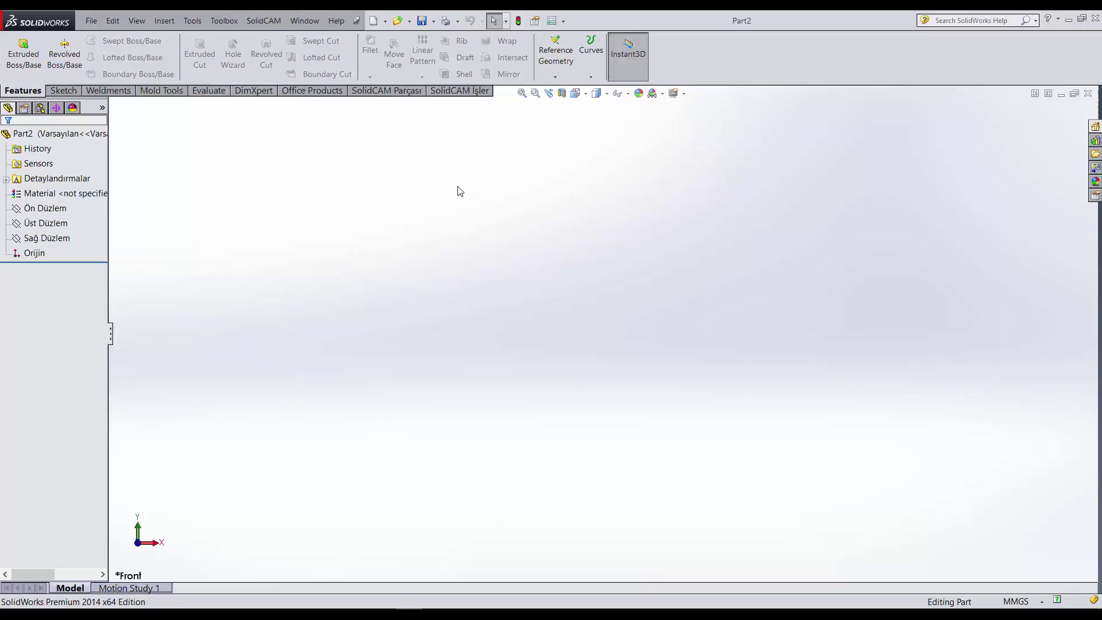
{"action": "left_click", "coordinate": [563, 21]}
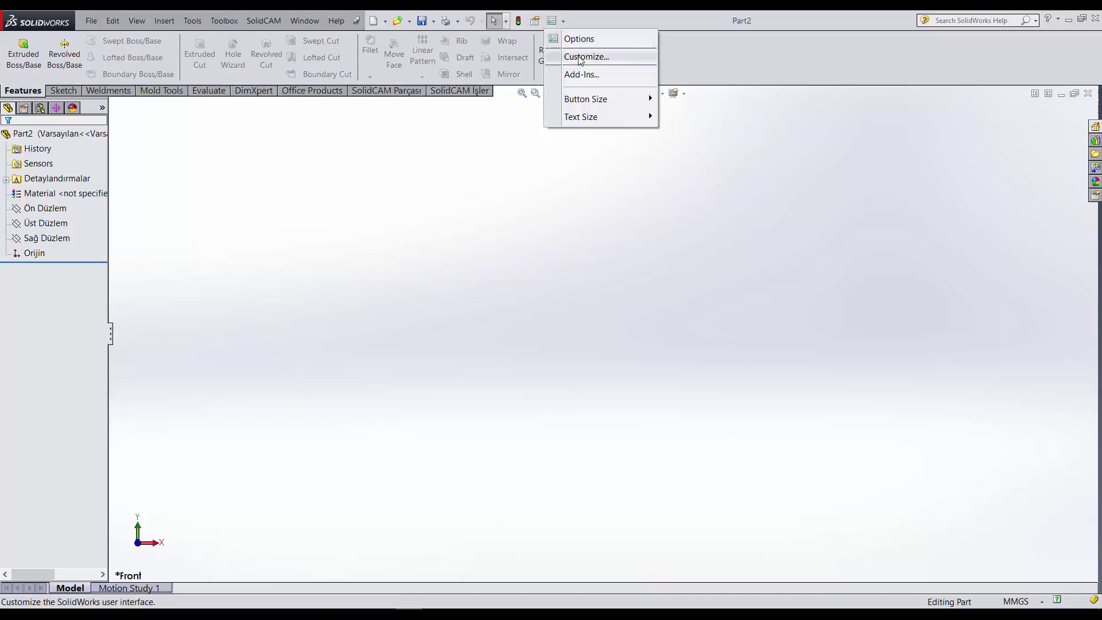
{"action": "left_click", "coordinate": [579, 39]}
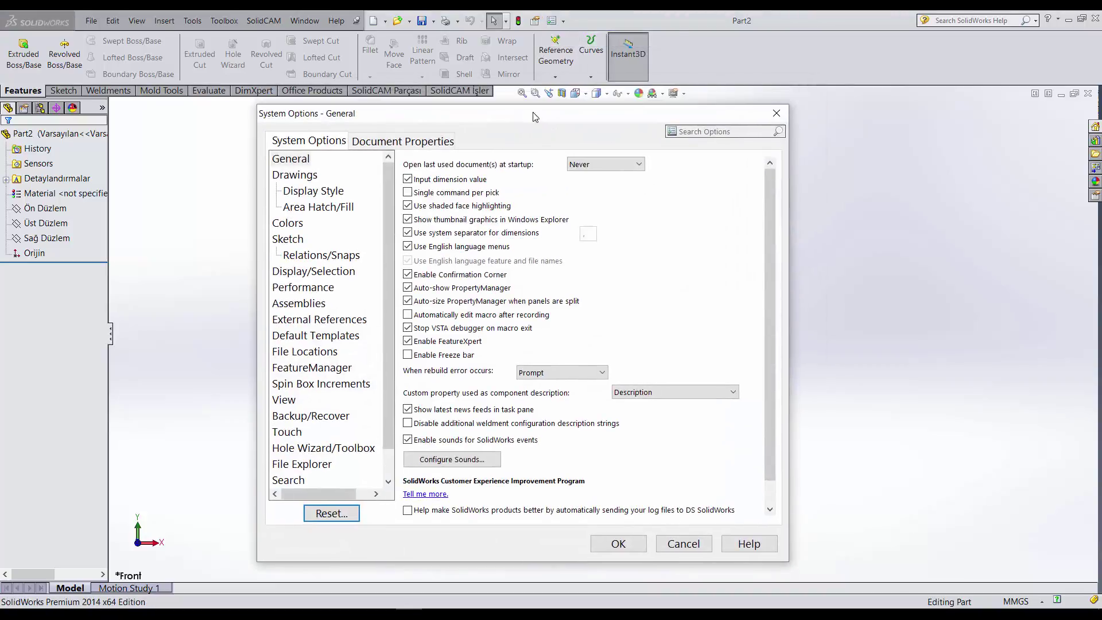
{"action": "left_click", "coordinate": [773, 117]}
{"action": "left_click", "coordinate": [563, 21]}
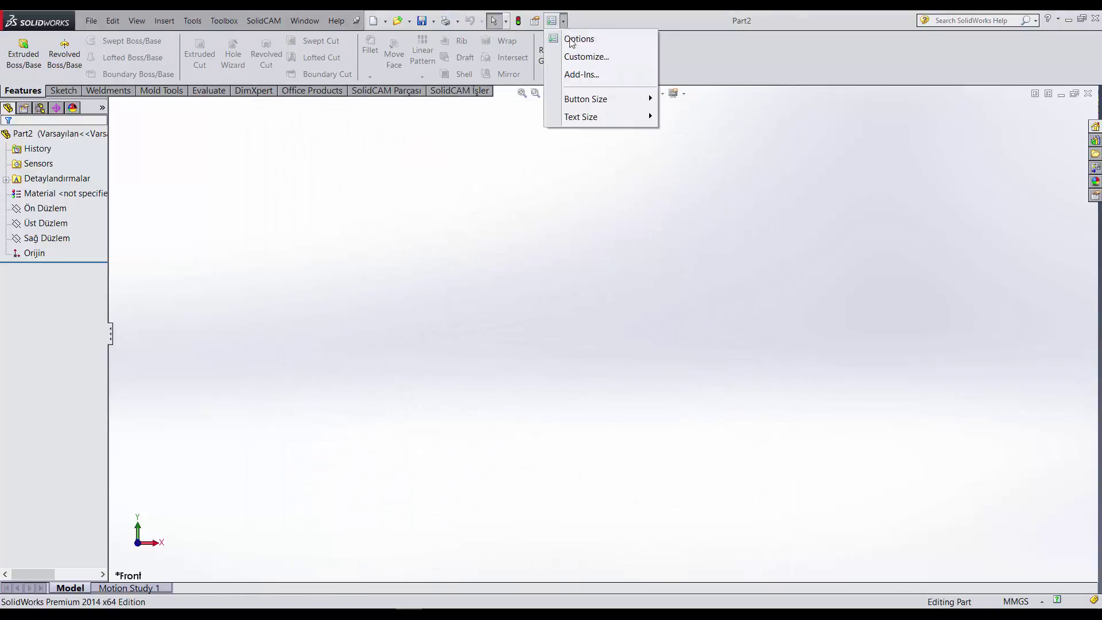
{"action": "left_click", "coordinate": [572, 40]}
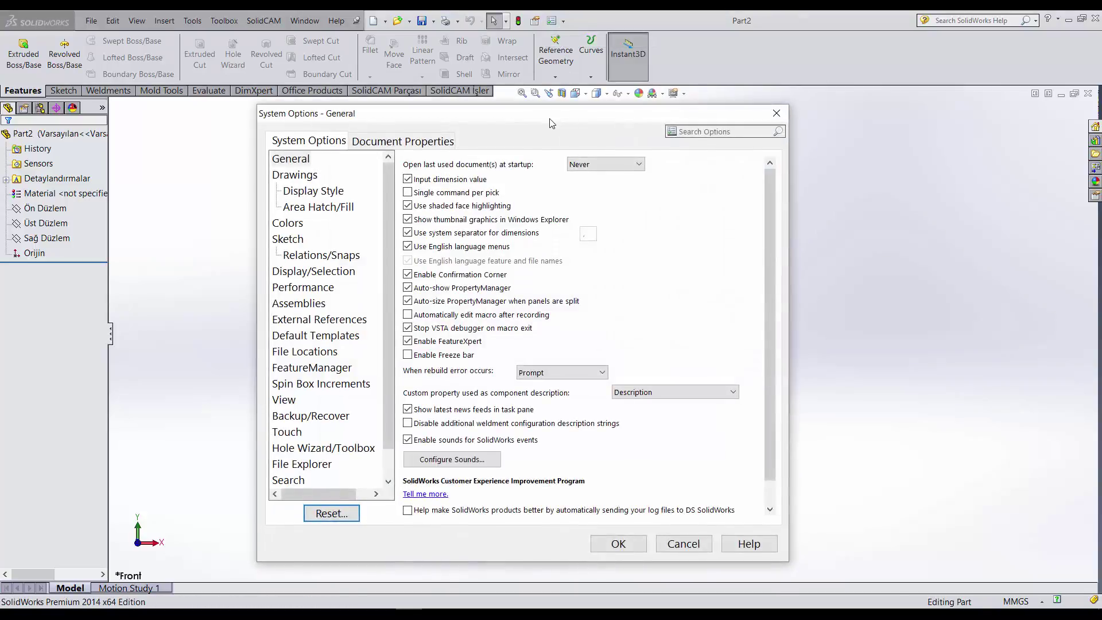
{"action": "left_click_drag", "start_coordinate": [550, 113], "coordinate": [560, 91]}
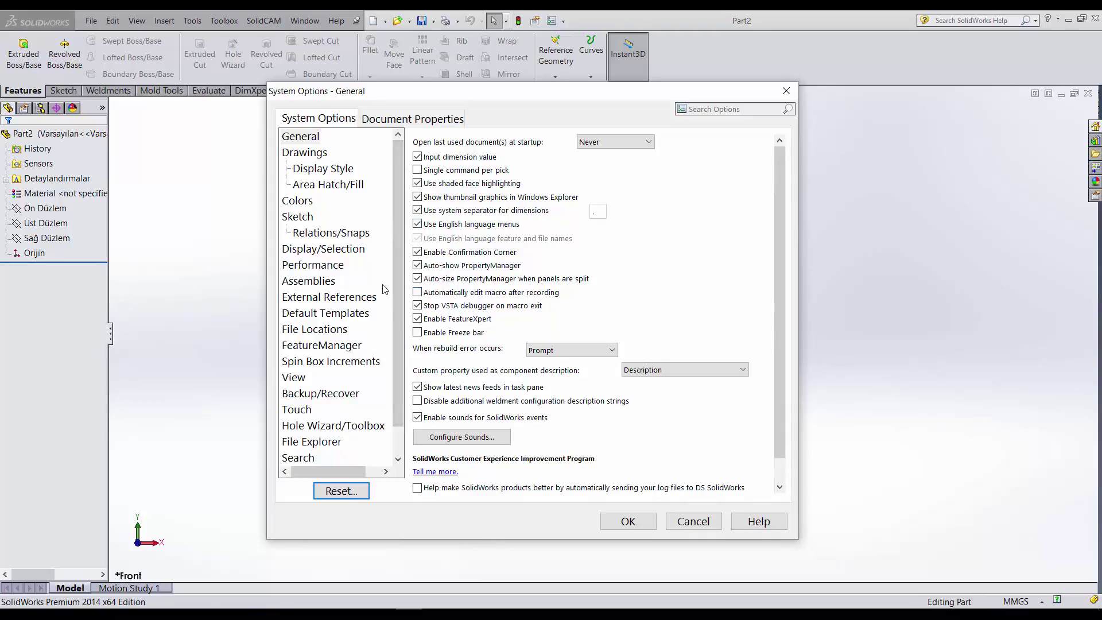
{"action": "left_click", "coordinate": [416, 225]}
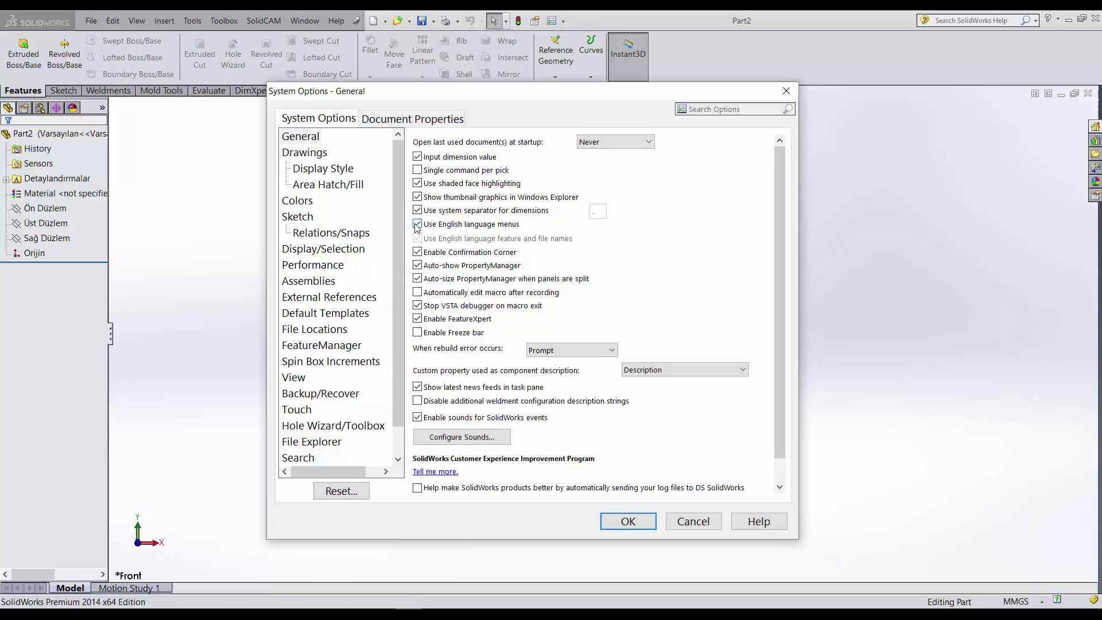
{"action": "left_click", "coordinate": [667, 253]}
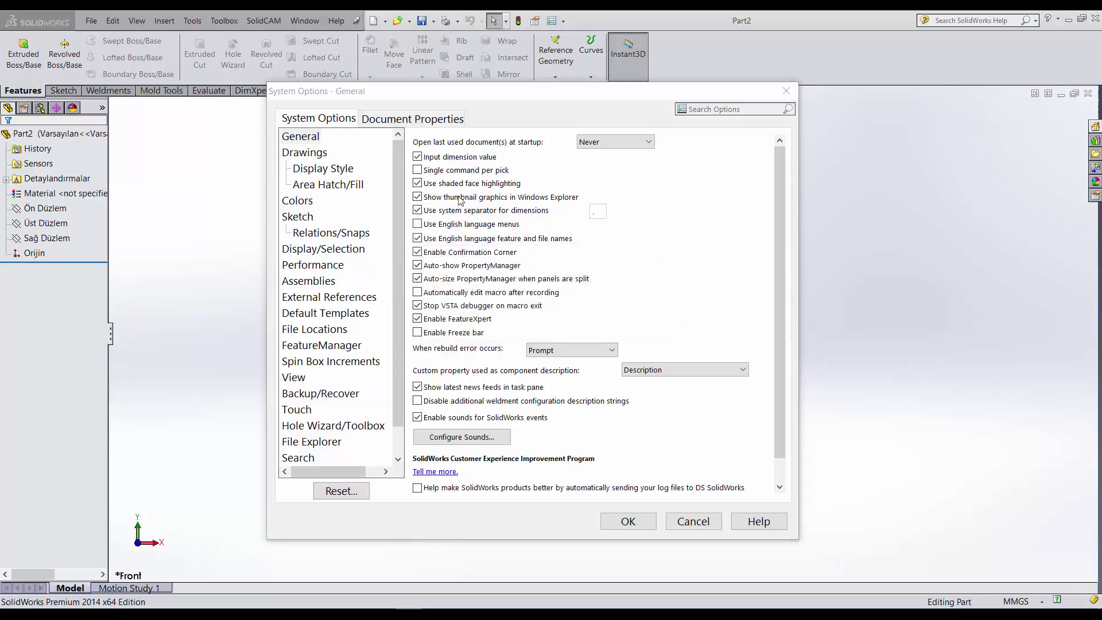
{"action": "left_click", "coordinate": [417, 223]}
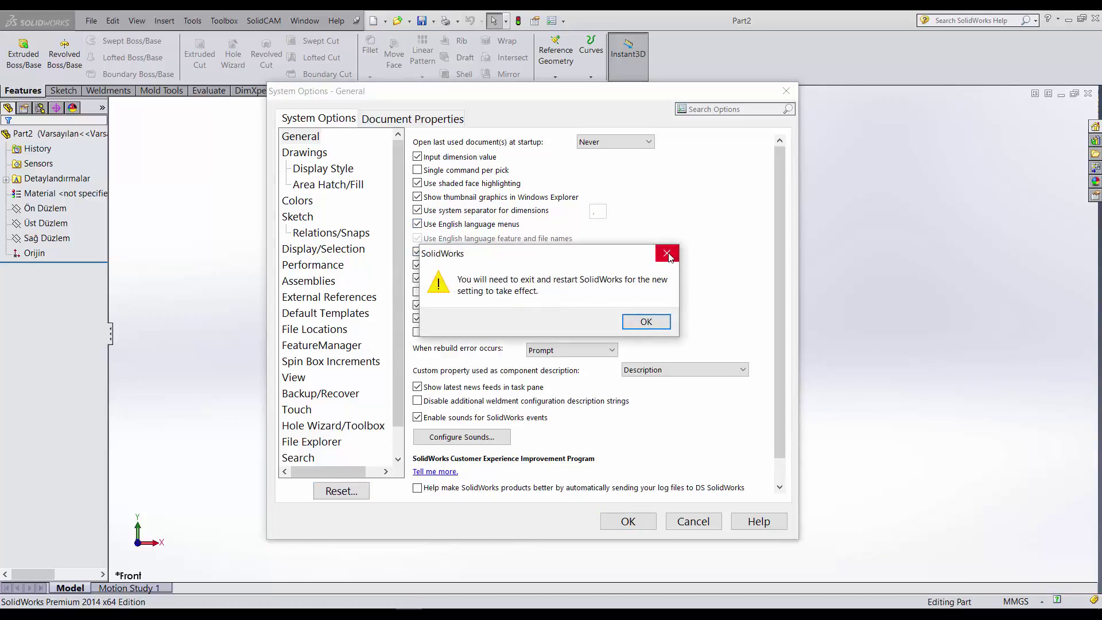
{"action": "left_click", "coordinate": [666, 253]}
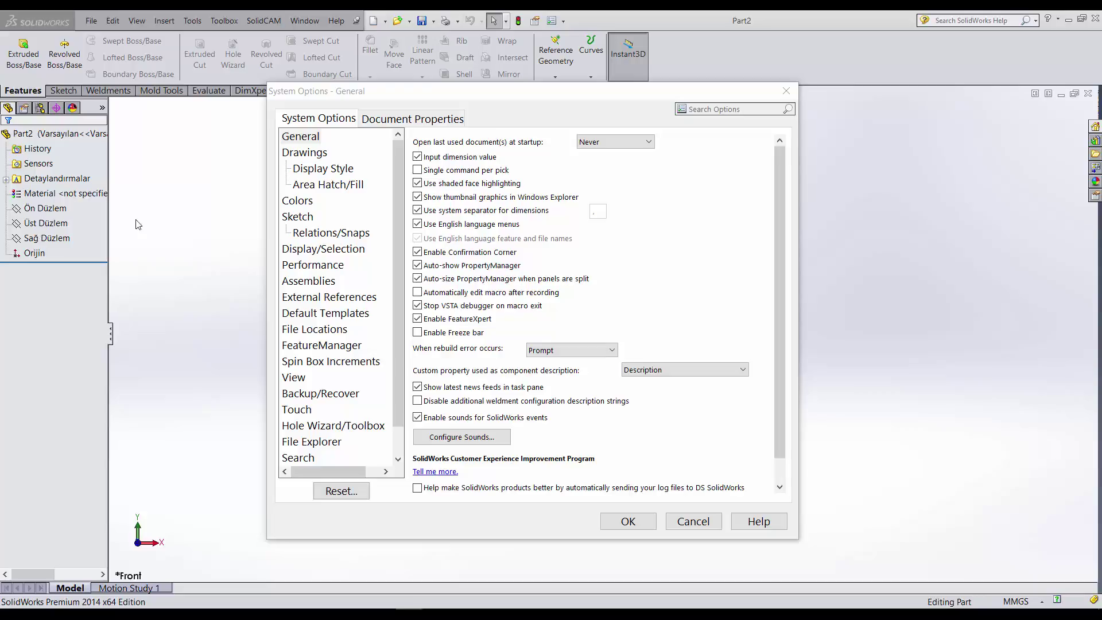
{"action": "left_click", "coordinate": [629, 522]}
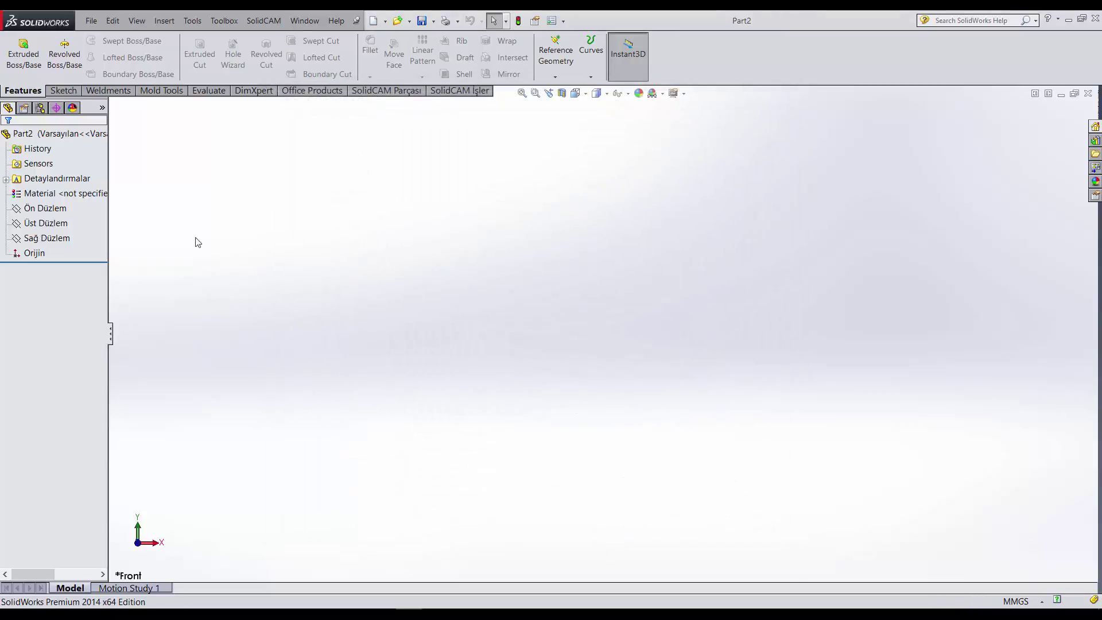
Preview the Ön, Üst and Sağ Düzlem planes in the tree, then clear the selection.
{"action": "left_click", "coordinate": [52, 210]}
{"action": "left_click", "coordinate": [61, 240]}
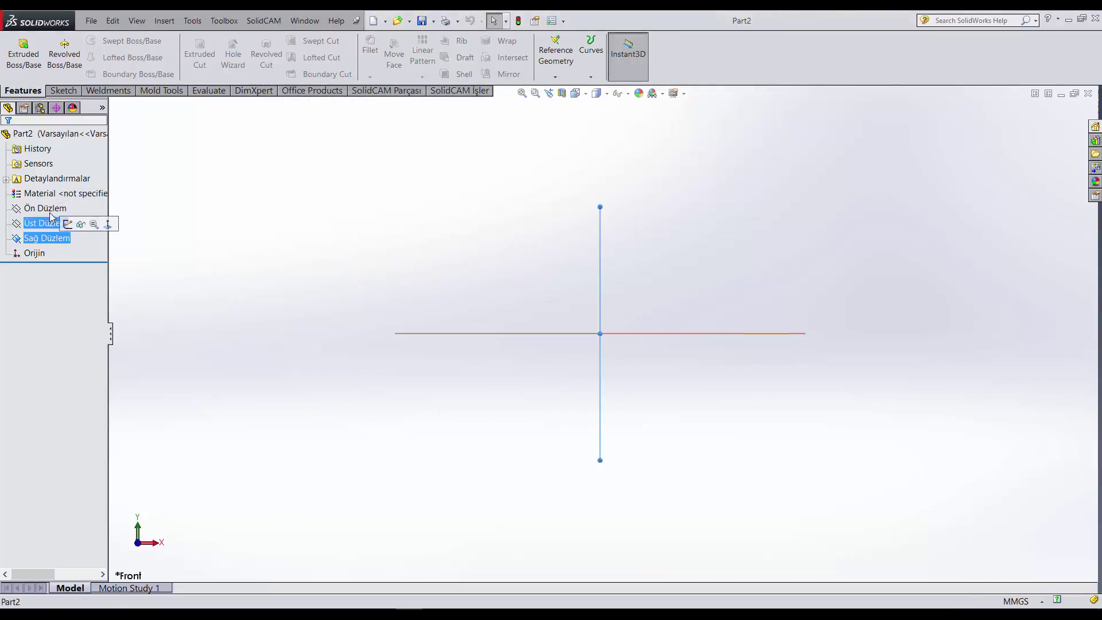
{"action": "left_click", "coordinate": [46, 208]}
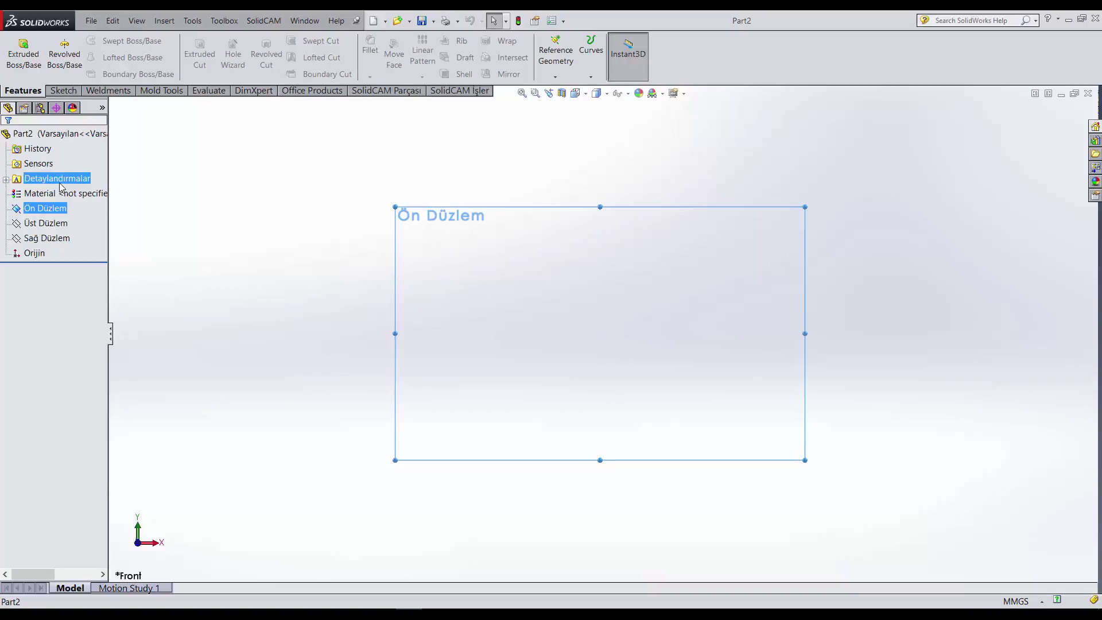
{"action": "left_click", "coordinate": [206, 303]}
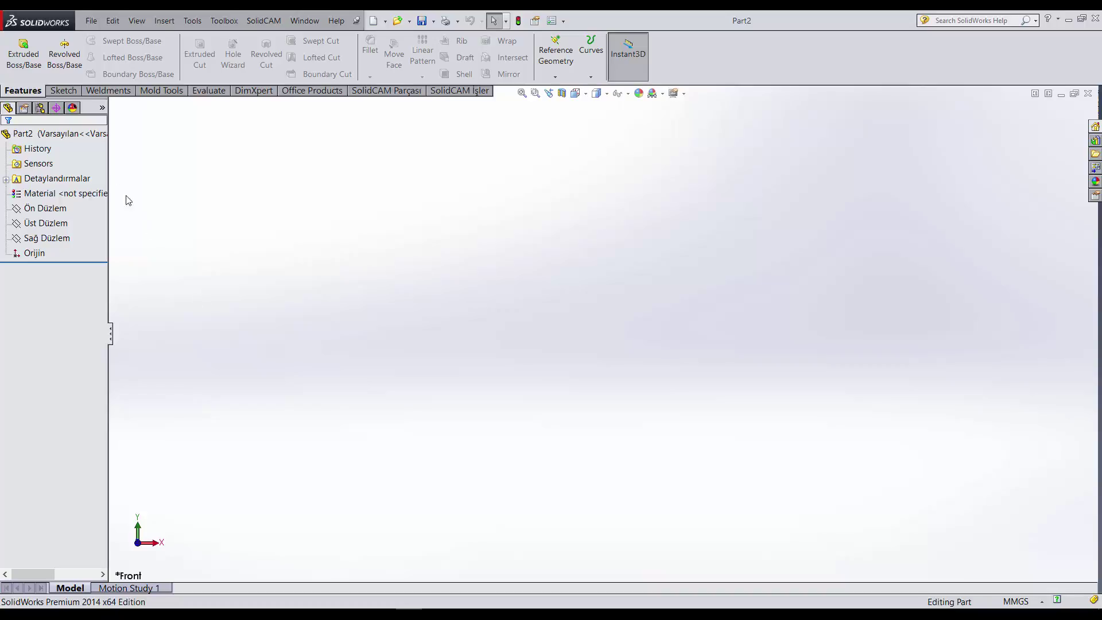
Browse the Sketch, Features, Mold Tools, Office Products and SolidCAM İşler tabs, ending on SolidCAM Parçası.
{"action": "left_click", "coordinate": [63, 92]}
{"action": "left_click", "coordinate": [28, 92]}
{"action": "left_click", "coordinate": [165, 94]}
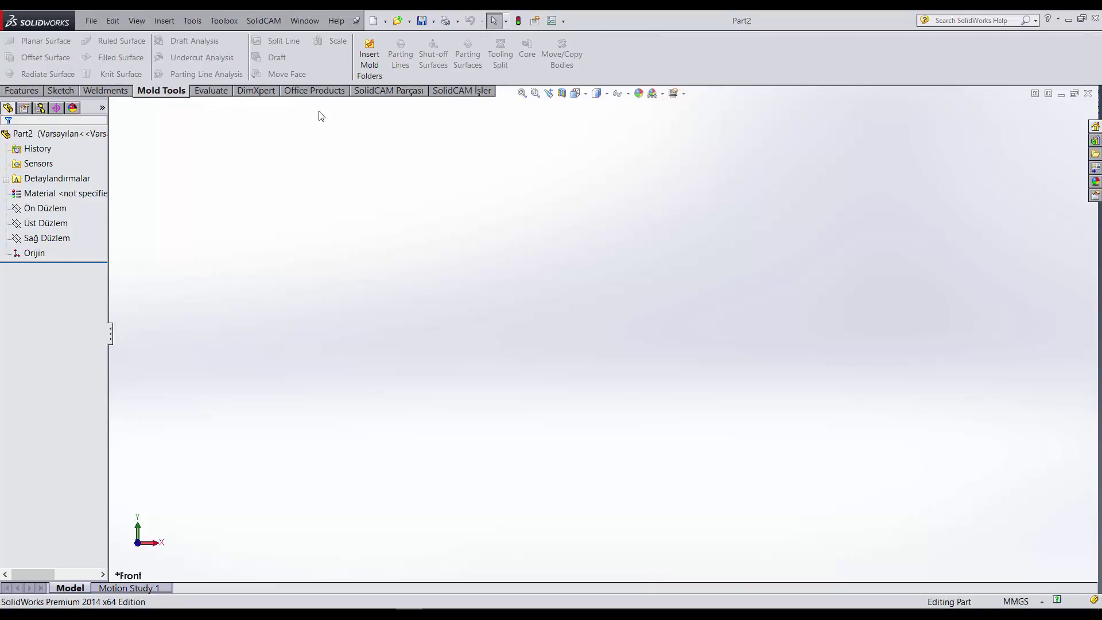
{"action": "left_click", "coordinate": [325, 95]}
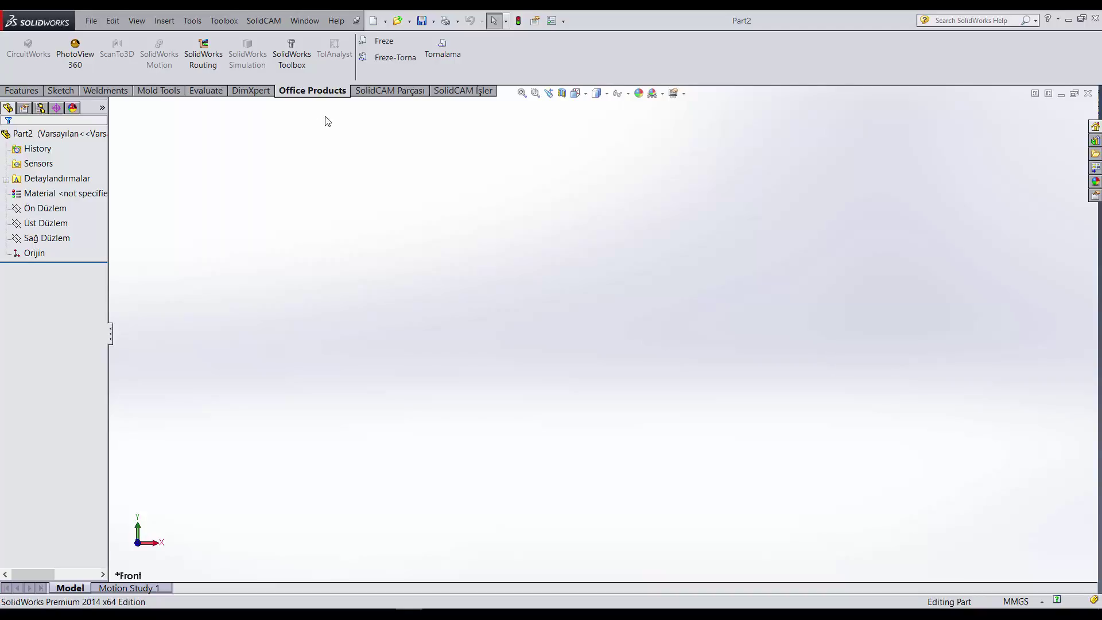
{"action": "left_click", "coordinate": [380, 93]}
{"action": "left_click", "coordinate": [460, 94]}
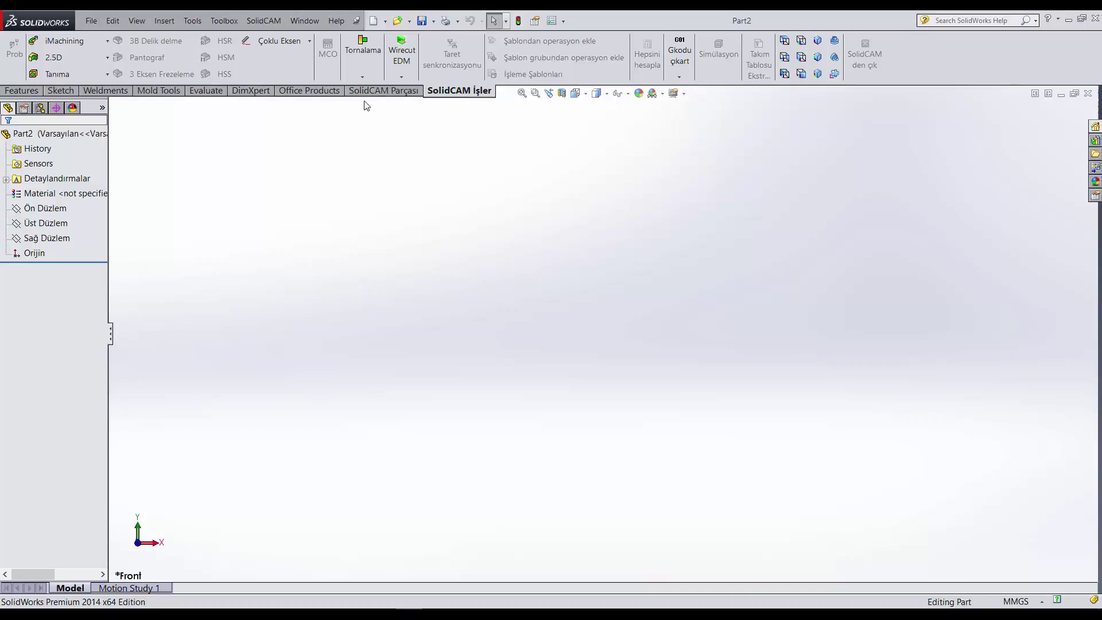
{"action": "left_click", "coordinate": [376, 93]}
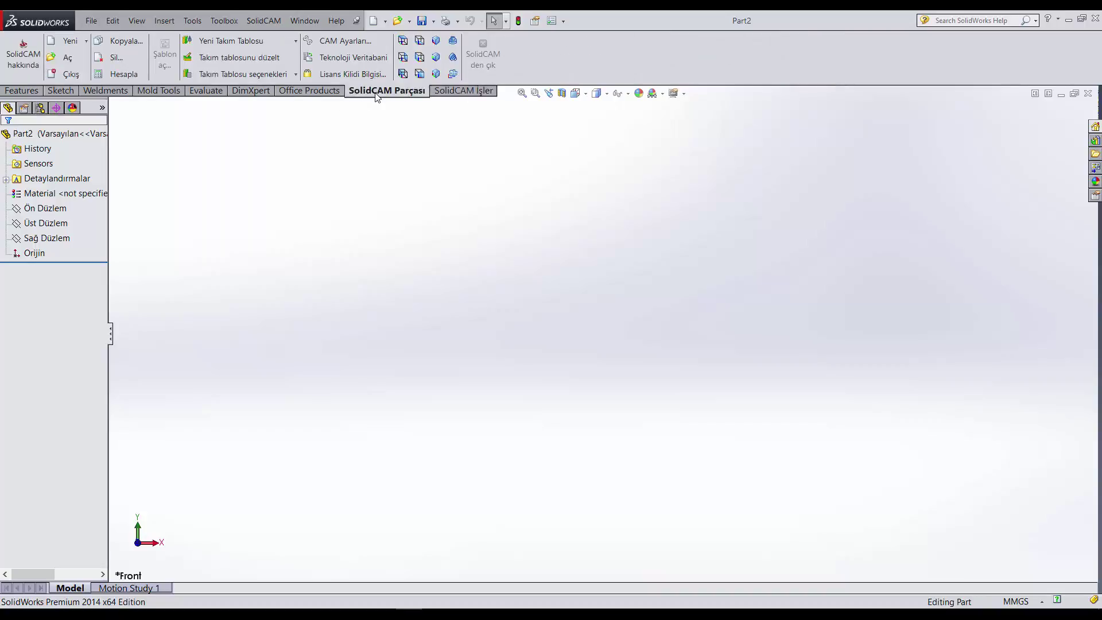
Remove the SolidCAM Parçası tab from the CommandManager via the tab-bar context menu.
{"action": "right_click", "coordinate": [377, 97]}
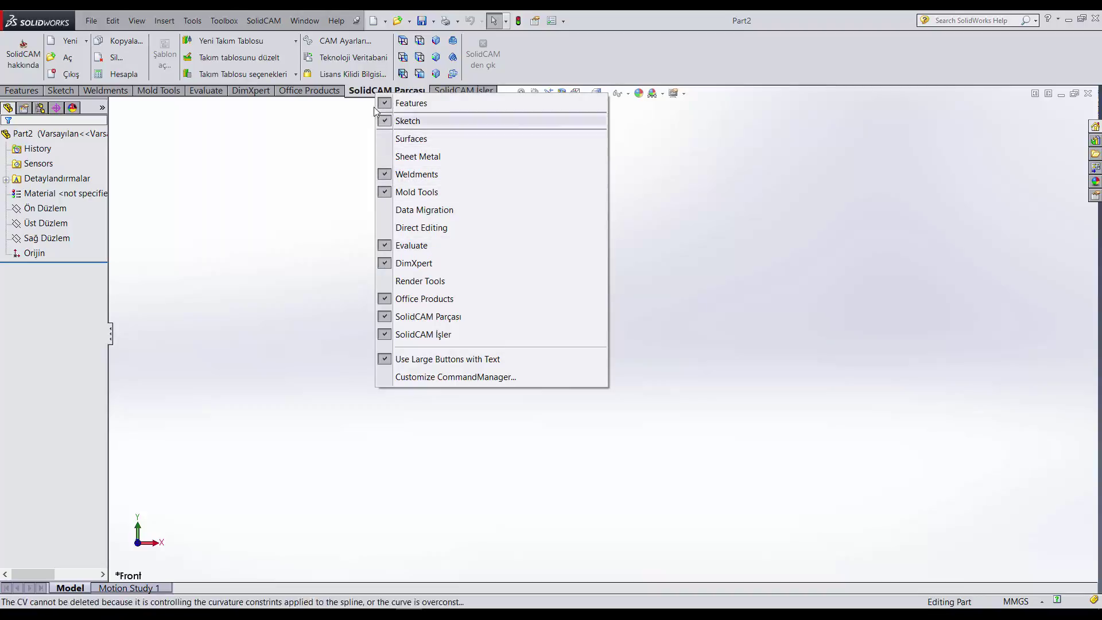
{"action": "key", "text": "Escape"}
{"action": "left_click", "coordinate": [308, 92]}
{"action": "left_click", "coordinate": [251, 90]}
{"action": "left_click", "coordinate": [207, 90]}
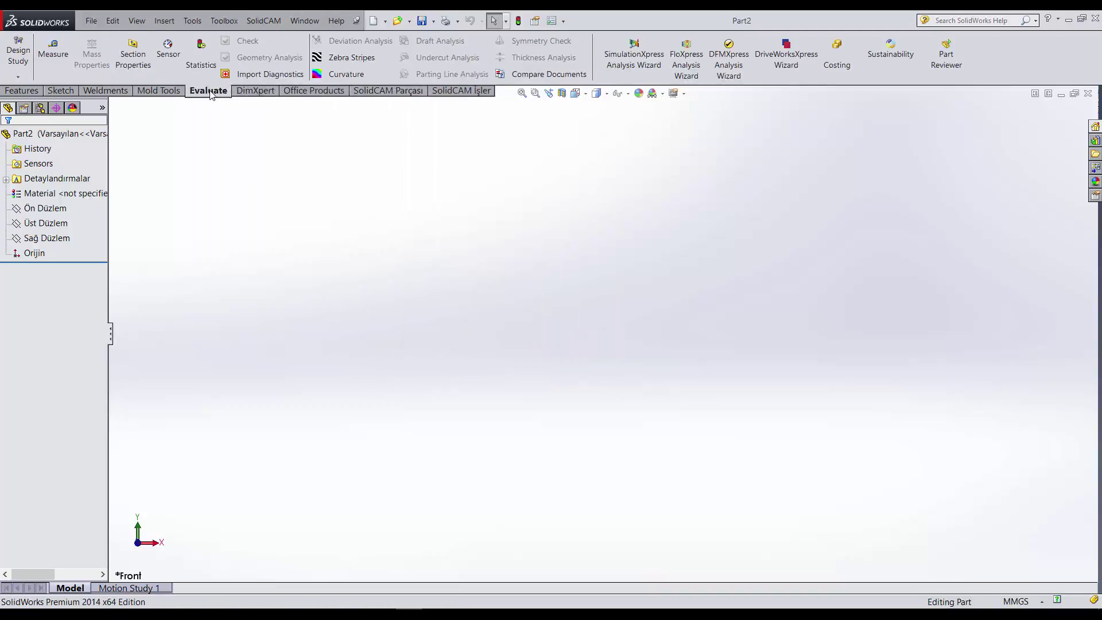
{"action": "right_click", "coordinate": [211, 92]}
{"action": "left_click", "coordinate": [273, 314]}
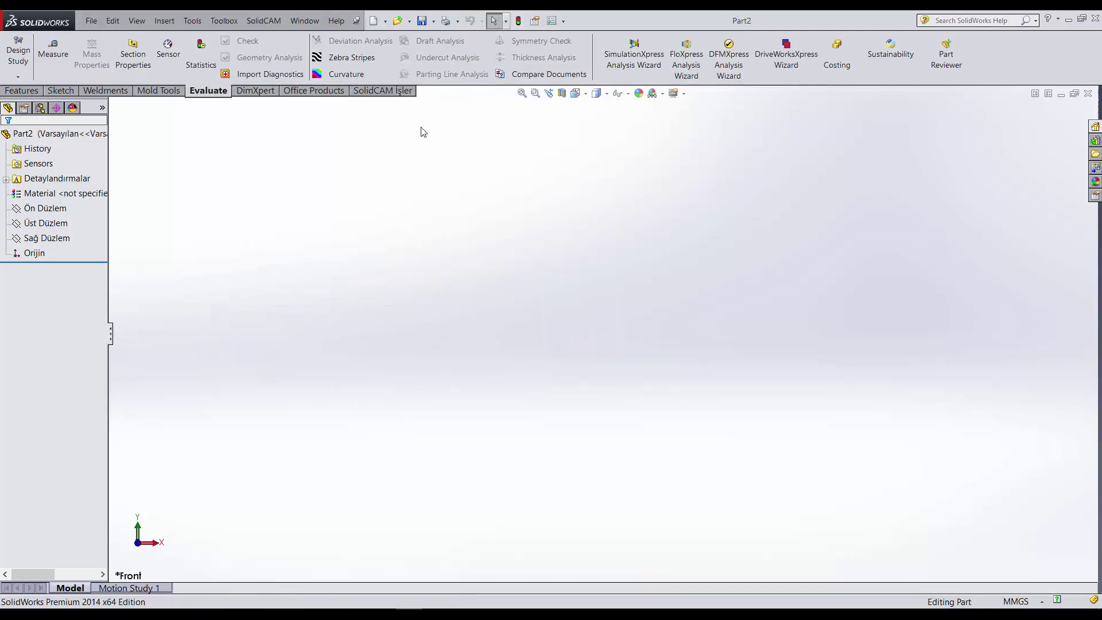
Remove the Mold Tools tab and reopen the context menu to confirm the change.
{"action": "left_click", "coordinate": [382, 92]}
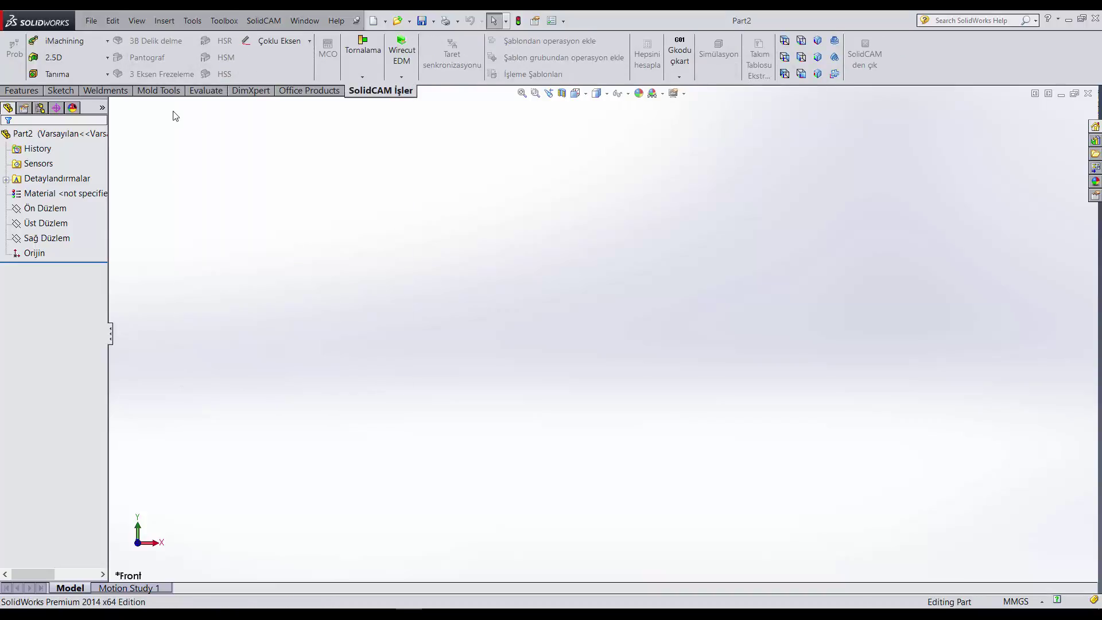
{"action": "right_click", "coordinate": [172, 93]}
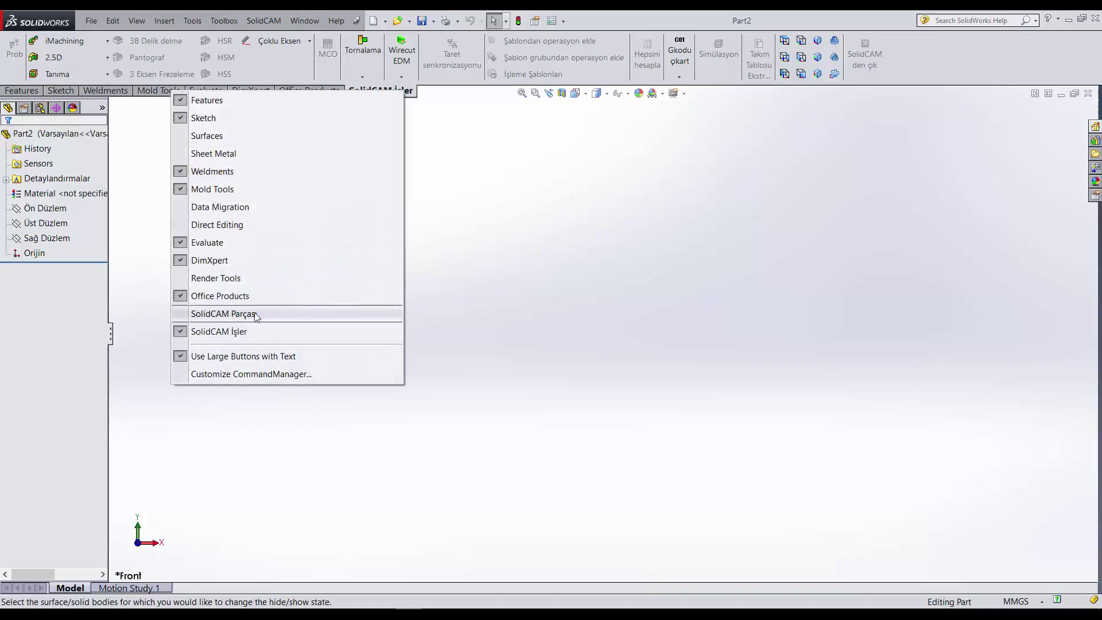
{"action": "left_click", "coordinate": [209, 190]}
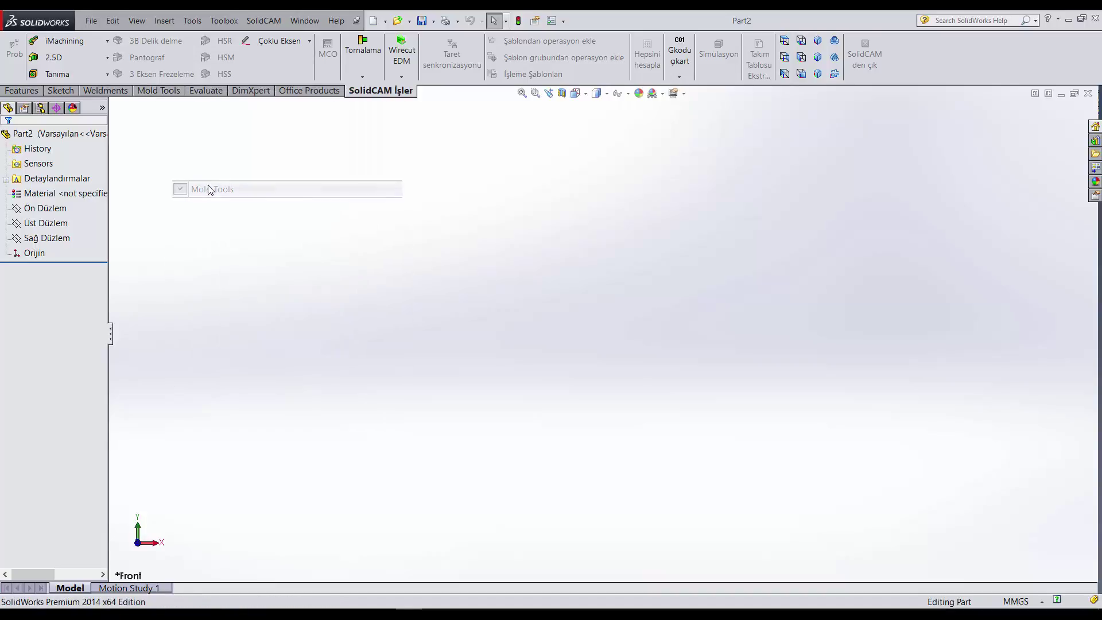
{"action": "right_click", "coordinate": [168, 89]}
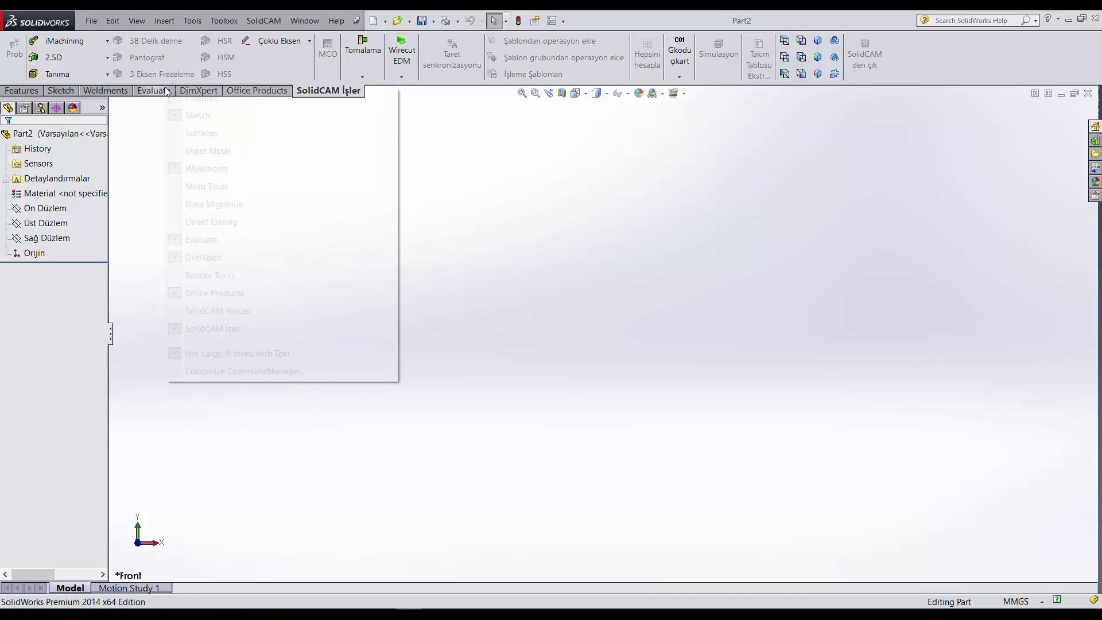
{"action": "left_click", "coordinate": [580, 195]}
{"action": "scroll", "coordinate": [172, 93], "scroll_direction": "up", "scroll_amount": 3}
{"action": "scroll", "coordinate": [137, 98], "scroll_direction": "down", "scroll_amount": 1}
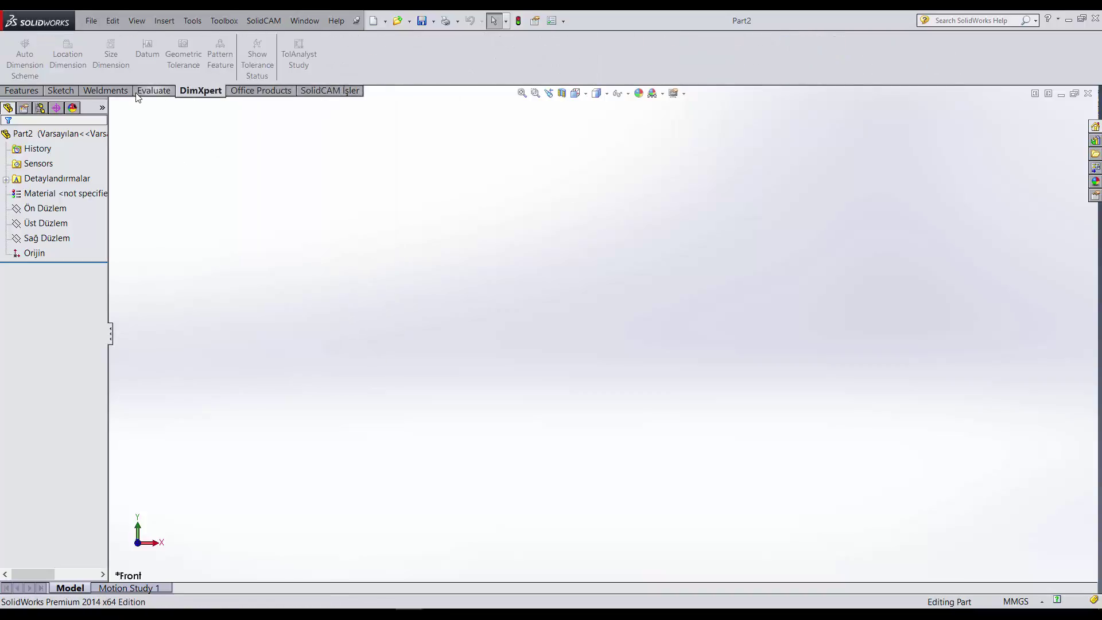
Switch between the Evaluate, Office Products, SolidCAM İşler, Sketch and Features tabs, ending on Features.
{"action": "left_click", "coordinate": [155, 93]}
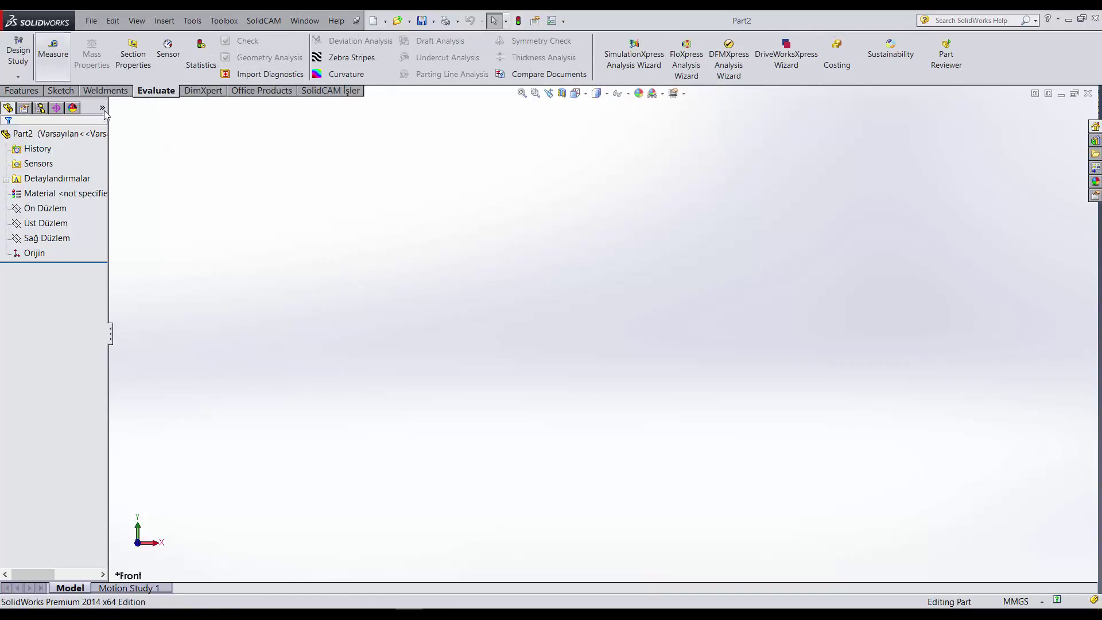
{"action": "left_click", "coordinate": [270, 92]}
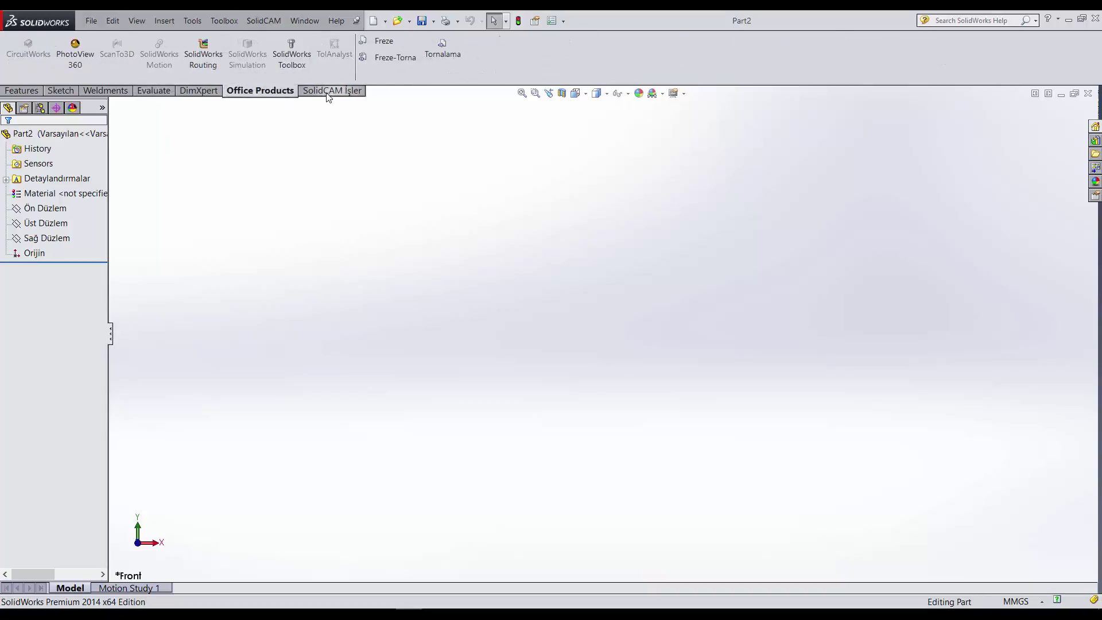
{"action": "left_click", "coordinate": [329, 92]}
{"action": "left_click", "coordinate": [23, 90]}
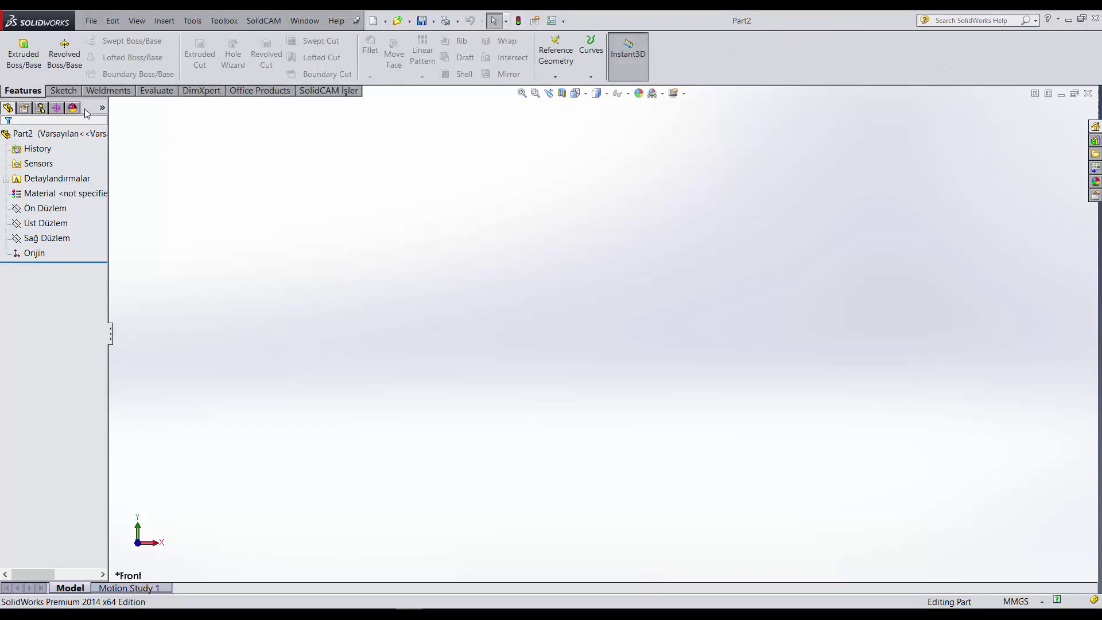
{"action": "left_click", "coordinate": [68, 92]}
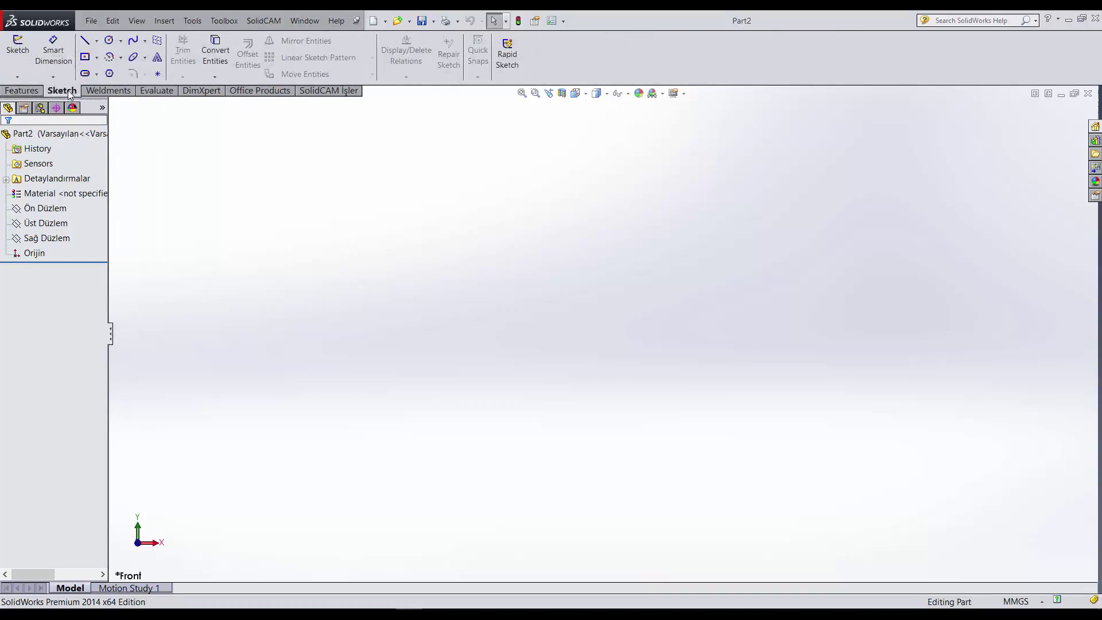
{"action": "left_click", "coordinate": [15, 92]}
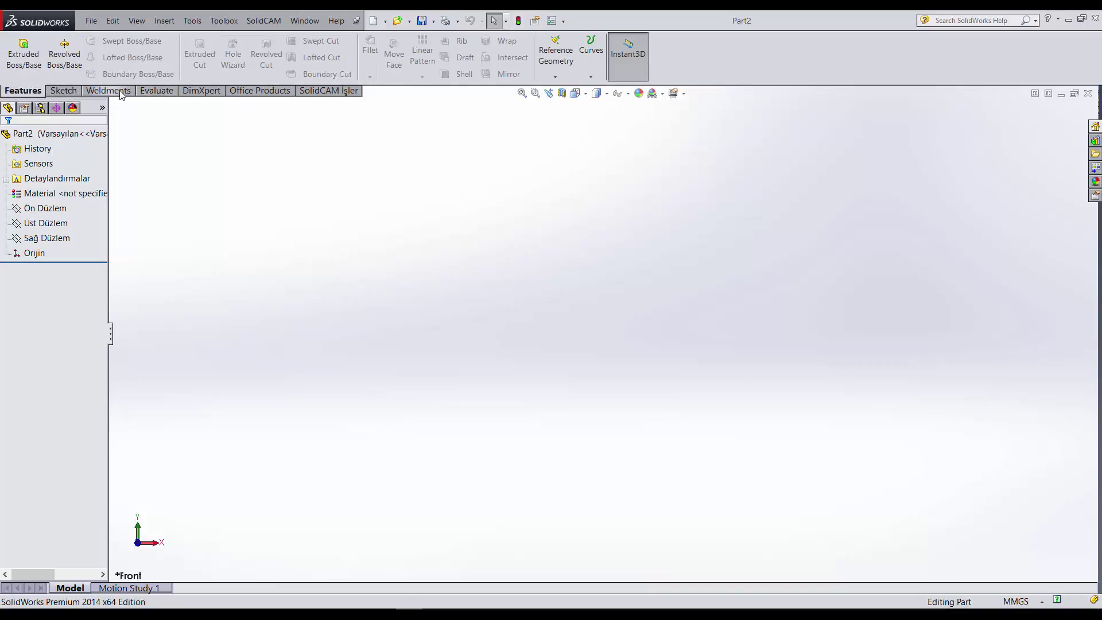
{"action": "left_click", "coordinate": [72, 92]}
{"action": "left_click", "coordinate": [23, 91]}
Remove the Weldments tab from the CommandManager and recheck the context menu.
{"action": "right_click", "coordinate": [201, 92]}
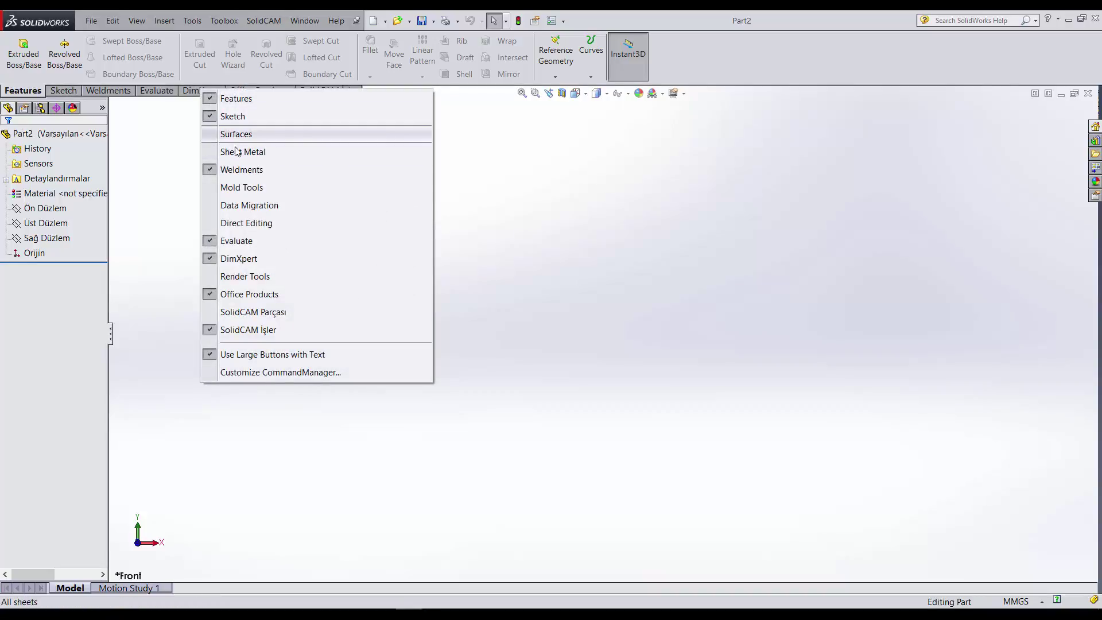
{"action": "left_click", "coordinate": [232, 169]}
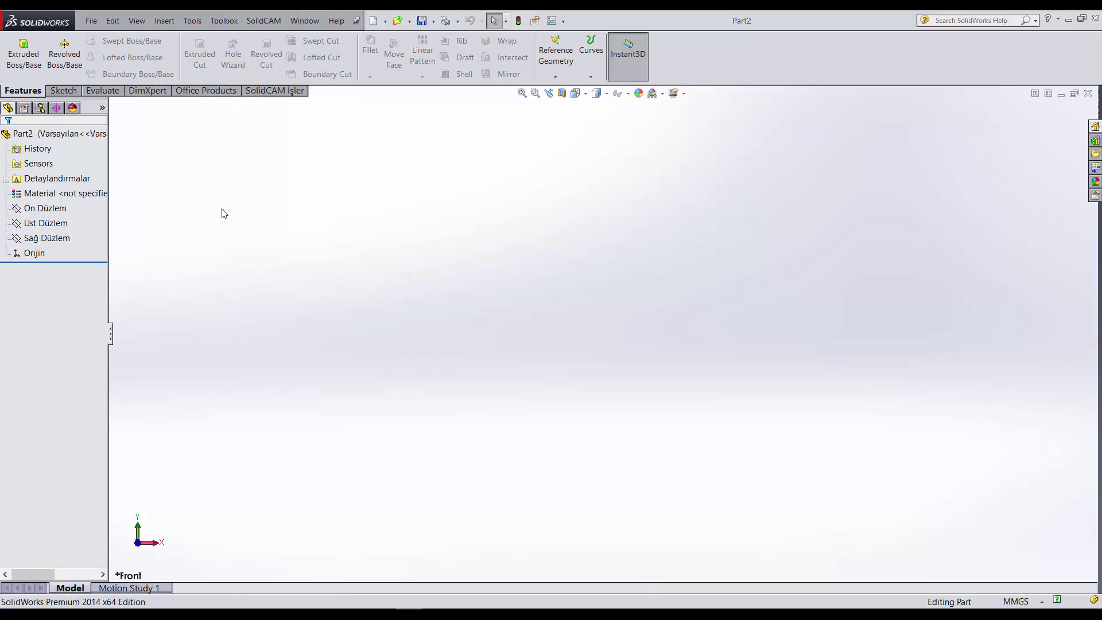
{"action": "right_click", "coordinate": [133, 97]}
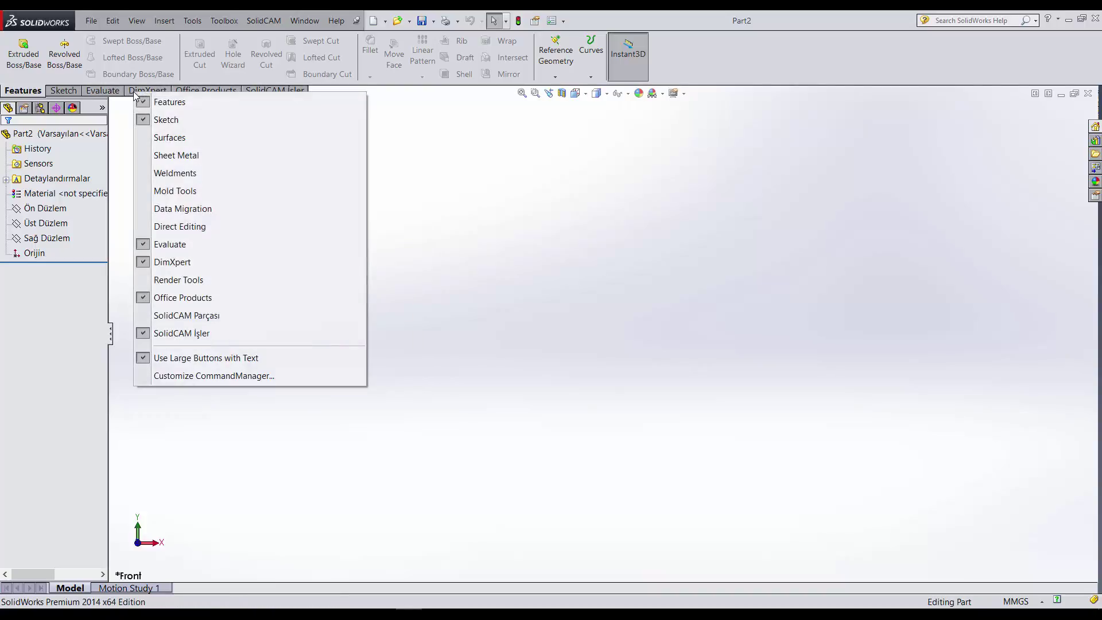
{"action": "left_click", "coordinate": [475, 223]}
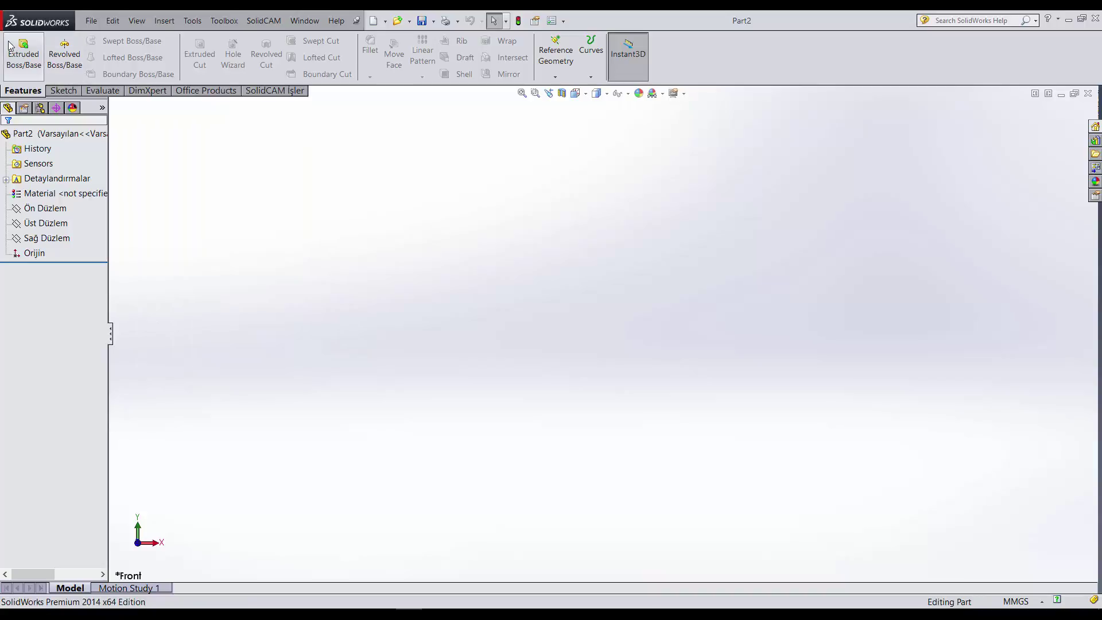
Float the CommandManager, dock it at the top, then float it again and dock it on the right side.
{"action": "left_click_drag", "start_coordinate": [664, 54], "coordinate": [514, 39]}
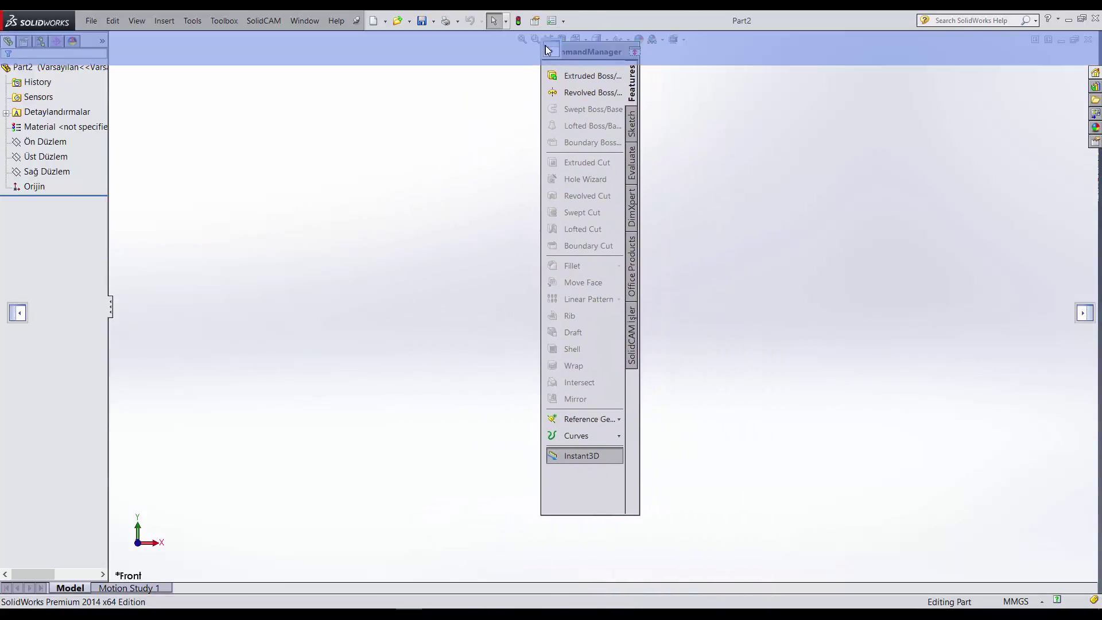
{"action": "left_click_drag", "start_coordinate": [513, 39], "coordinate": [548, 50]}
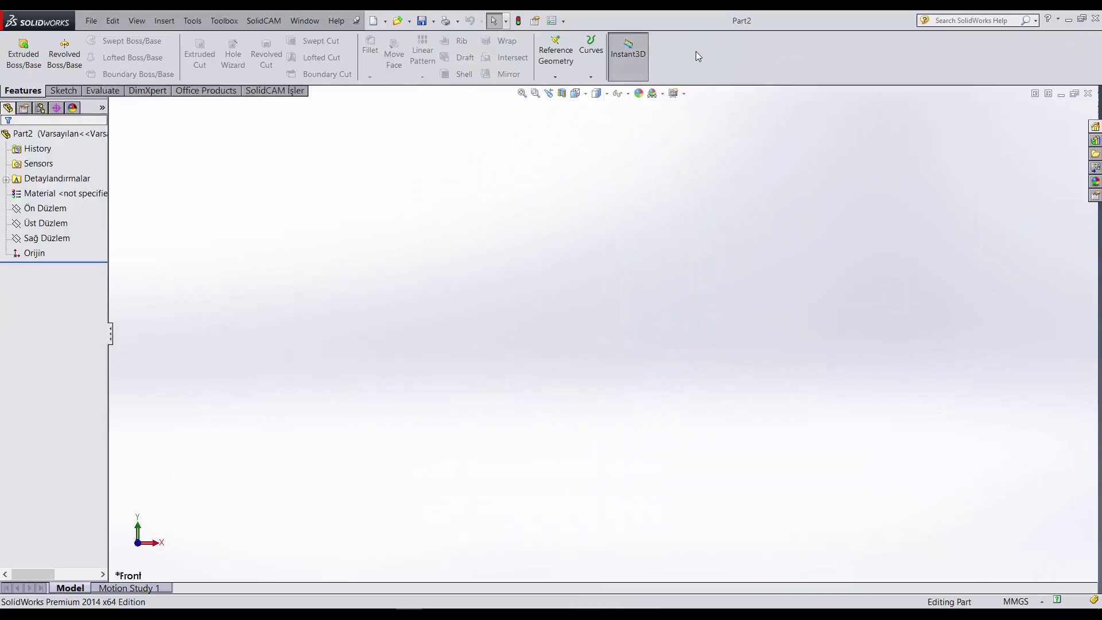
{"action": "left_click_drag", "start_coordinate": [696, 51], "coordinate": [683, 129]}
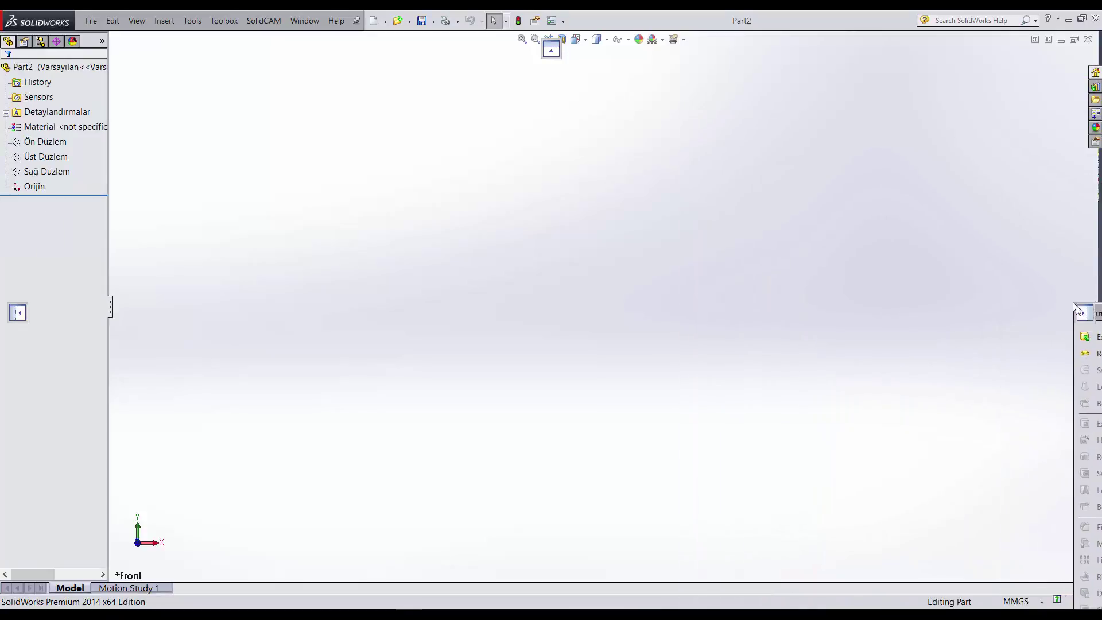
{"action": "mouse_move", "coordinate": [683, 129]}
{"action": "left_mouse_down"}
{"action": "mouse_move", "coordinate": [1027, 287]}
{"action": "mouse_move", "coordinate": [16, 303]}
{"action": "mouse_move", "coordinate": [1082, 317]}
{"action": "mouse_move", "coordinate": [553, 52]}
{"action": "mouse_move", "coordinate": [1065, 334]}
{"action": "mouse_move", "coordinate": [1082, 313]}
{"action": "left_mouse_up"}
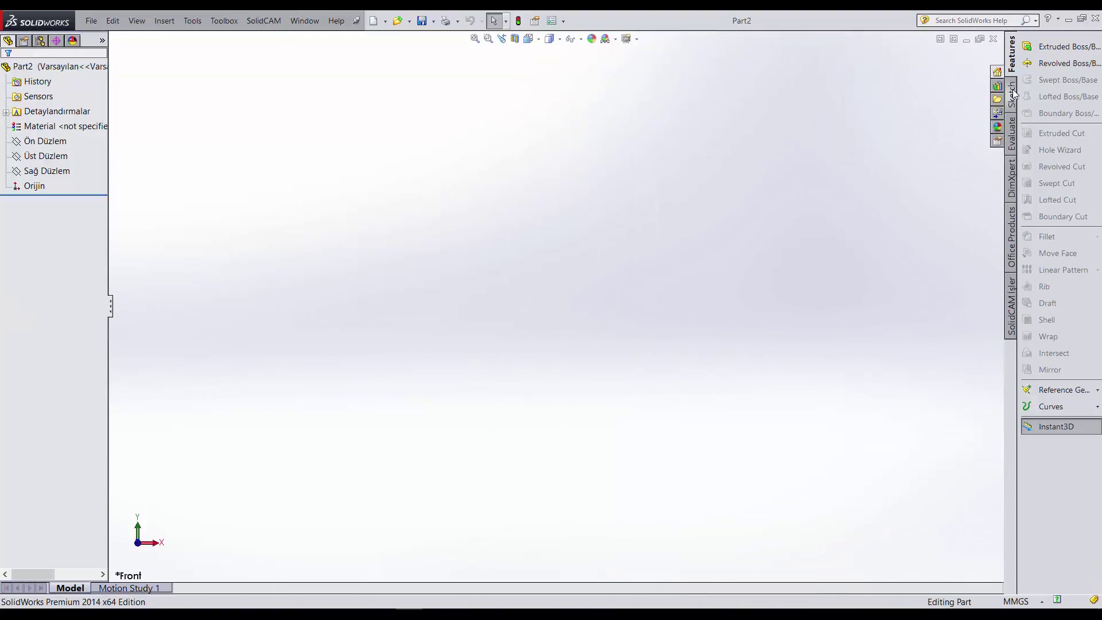
Show the Office Products tools and dock the CommandManager back horizontally at the top.
{"action": "left_click", "coordinate": [1011, 93]}
{"action": "left_click", "coordinate": [1011, 143]}
{"action": "left_click", "coordinate": [1011, 178]}
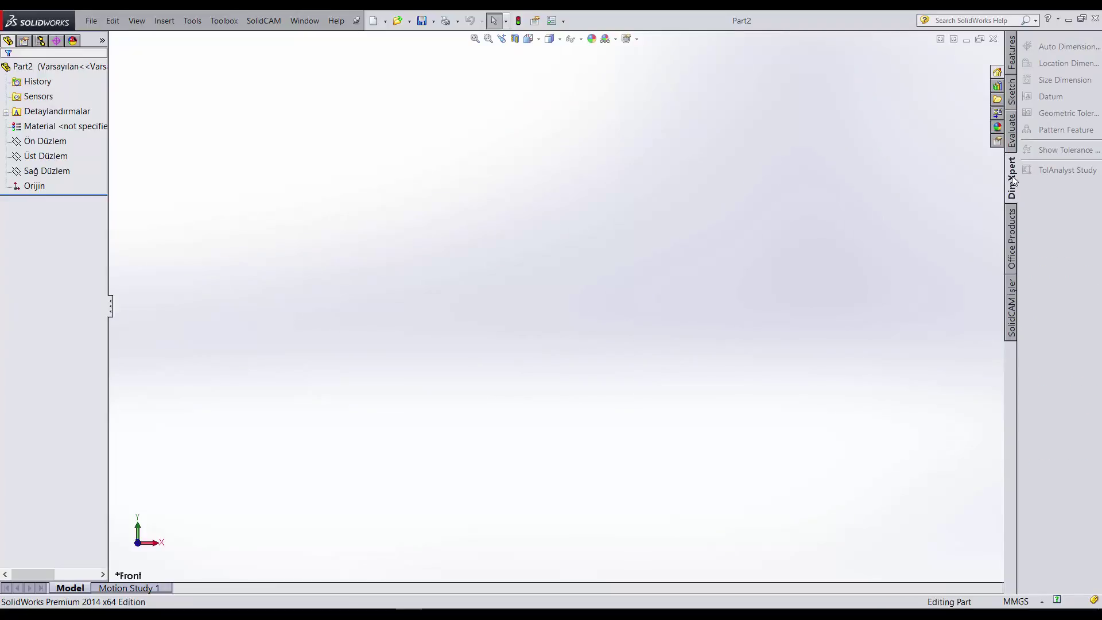
{"action": "left_click", "coordinate": [1014, 221]}
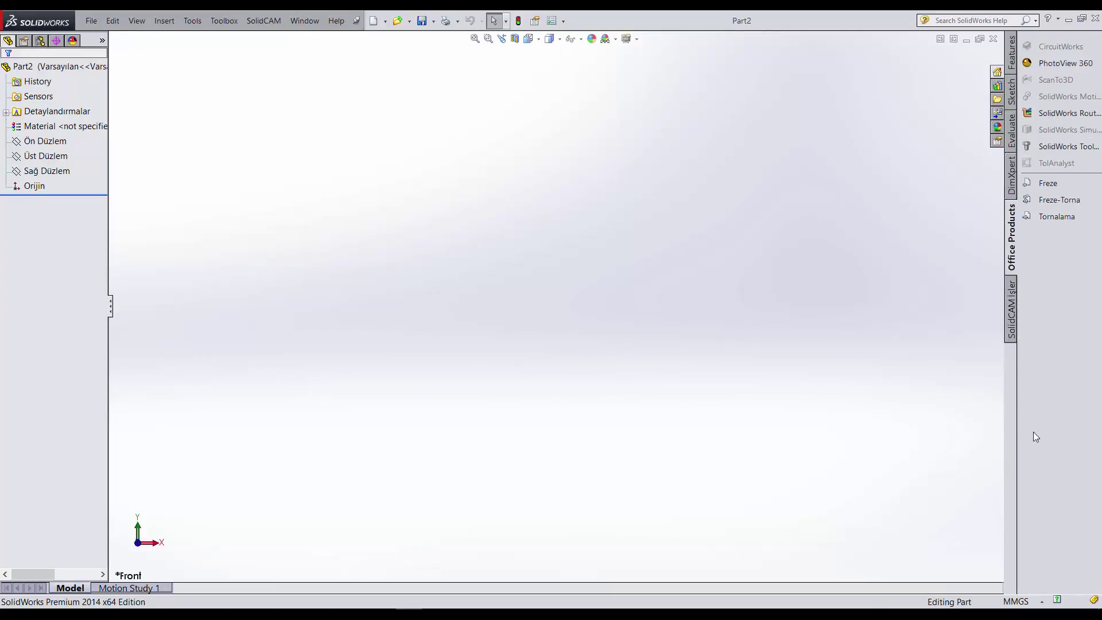
{"action": "mouse_move", "coordinate": [1033, 431]}
{"action": "left_mouse_down"}
{"action": "mouse_move", "coordinate": [3, 281]}
{"action": "mouse_move", "coordinate": [549, 47]}
{"action": "left_mouse_up"}
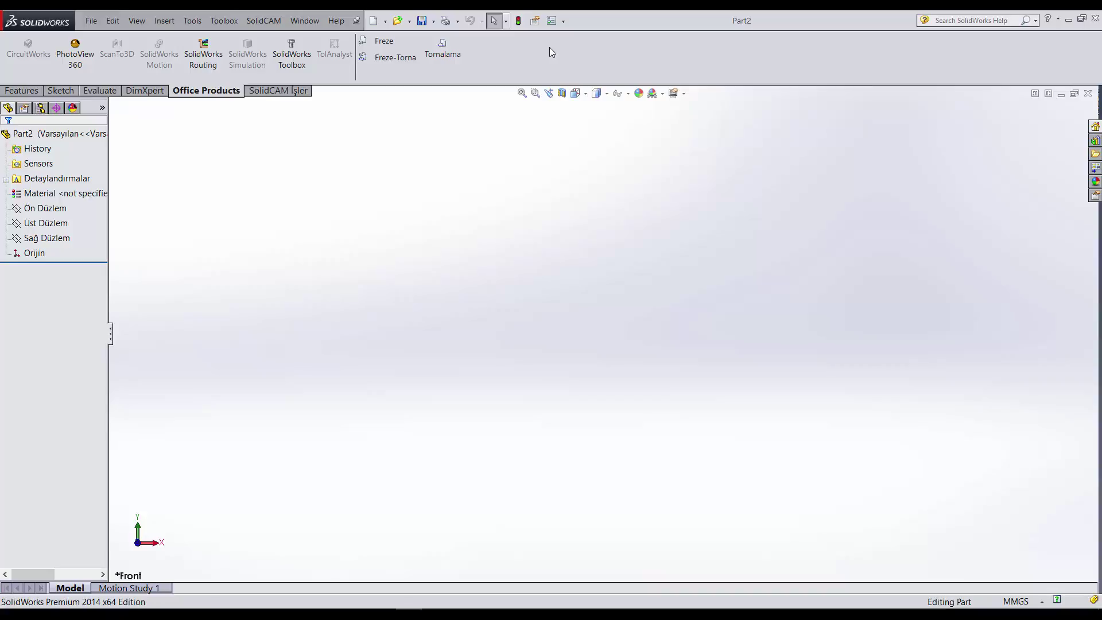
Show the Features tools, select Part2 and the Ön, Sağ and Üst Düzlem planes, then clear the selection.
{"action": "left_click", "coordinate": [17, 90]}
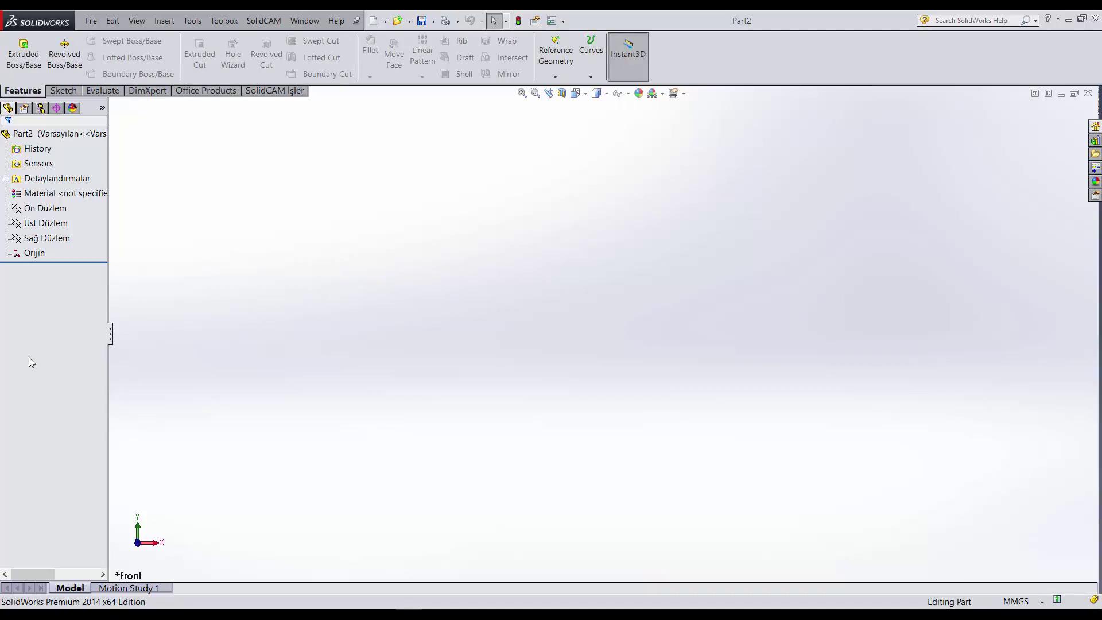
{"action": "left_click", "coordinate": [15, 137]}
{"action": "left_click", "coordinate": [46, 210]}
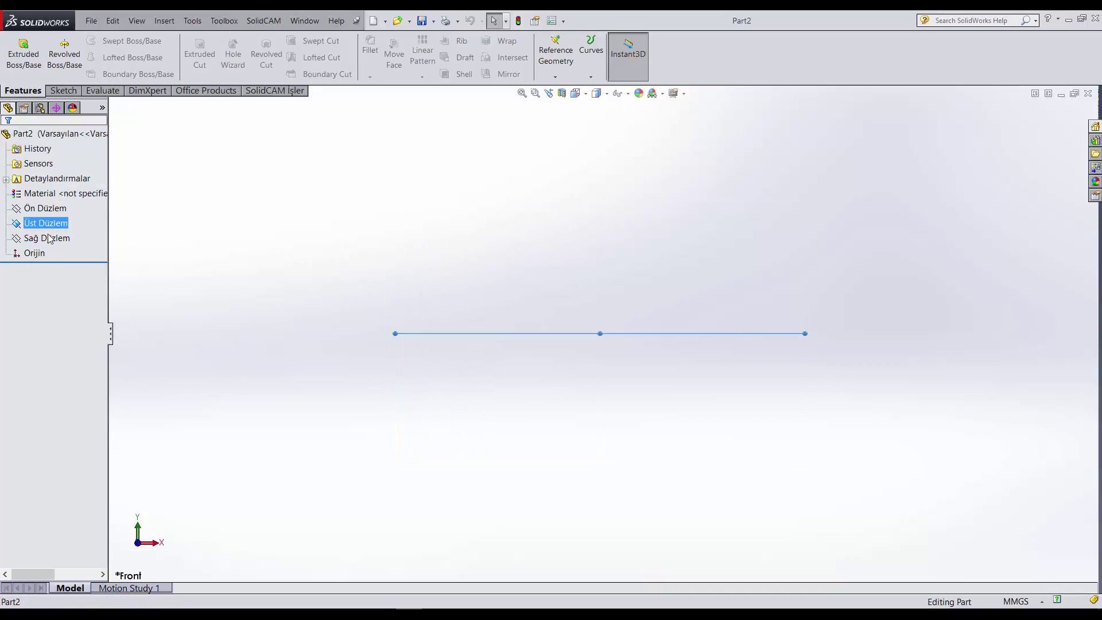
{"action": "left_click", "coordinate": [48, 238]}
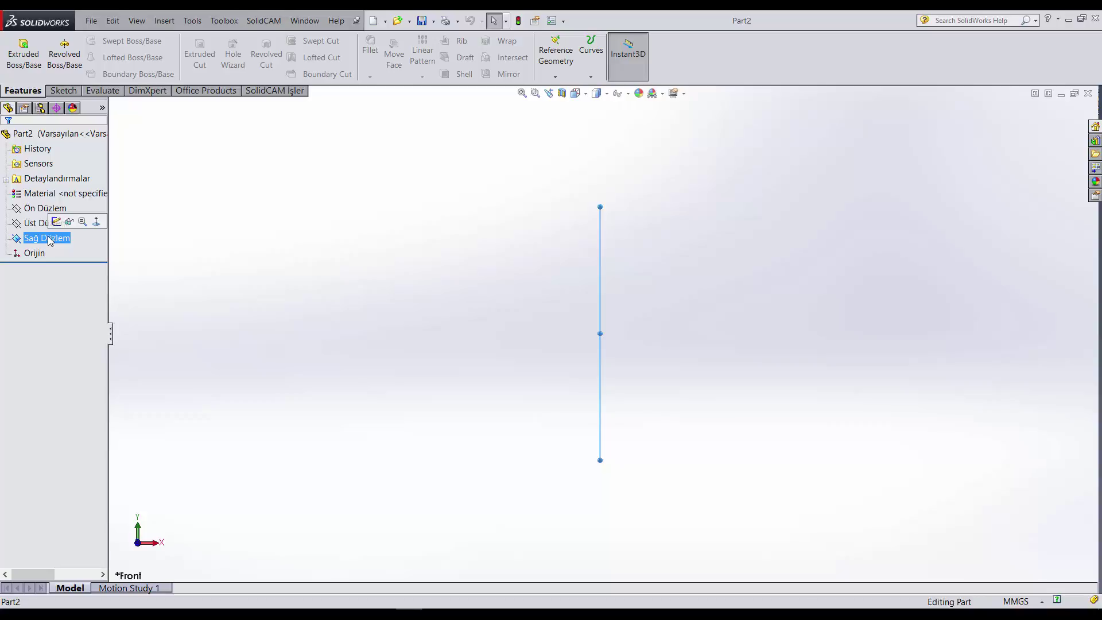
{"action": "left_click", "coordinate": [46, 223]}
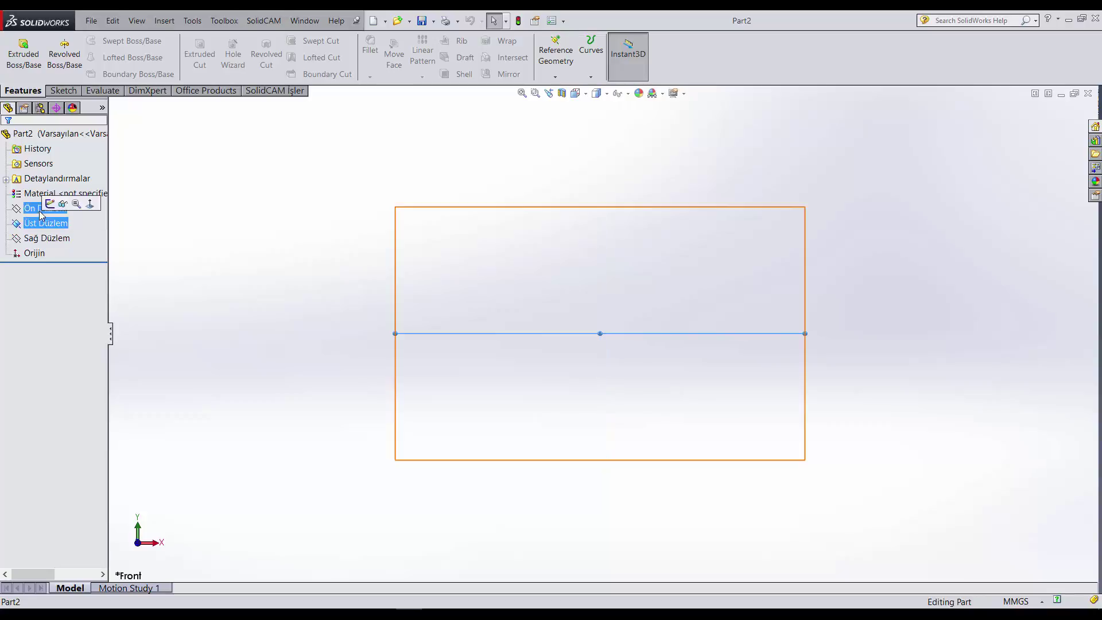
{"action": "left_click", "coordinate": [349, 300]}
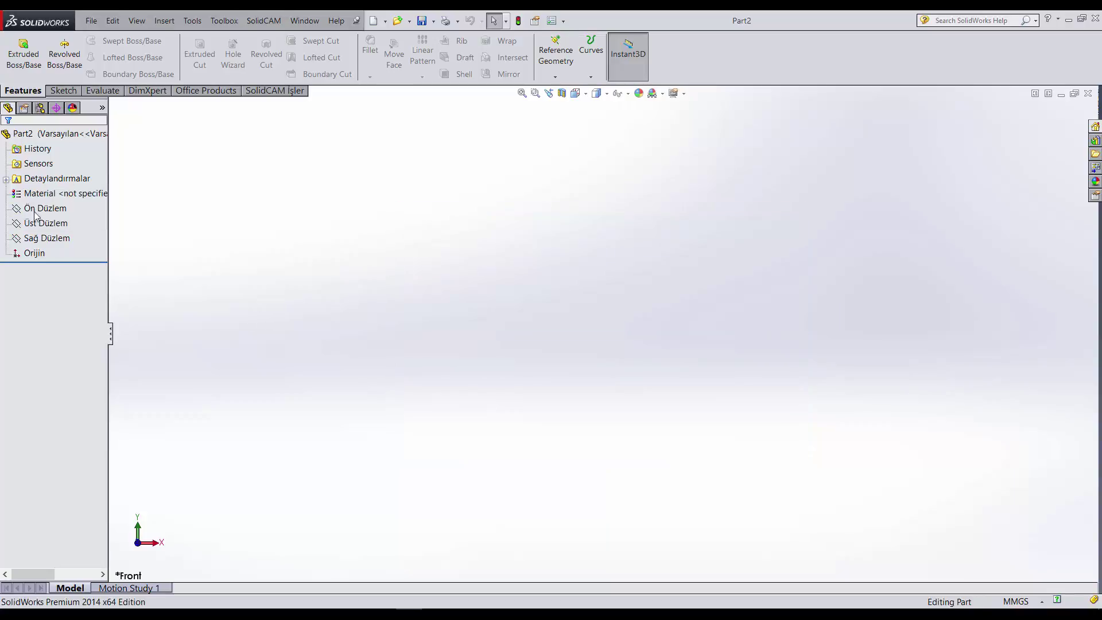
{"action": "left_click", "coordinate": [61, 210]}
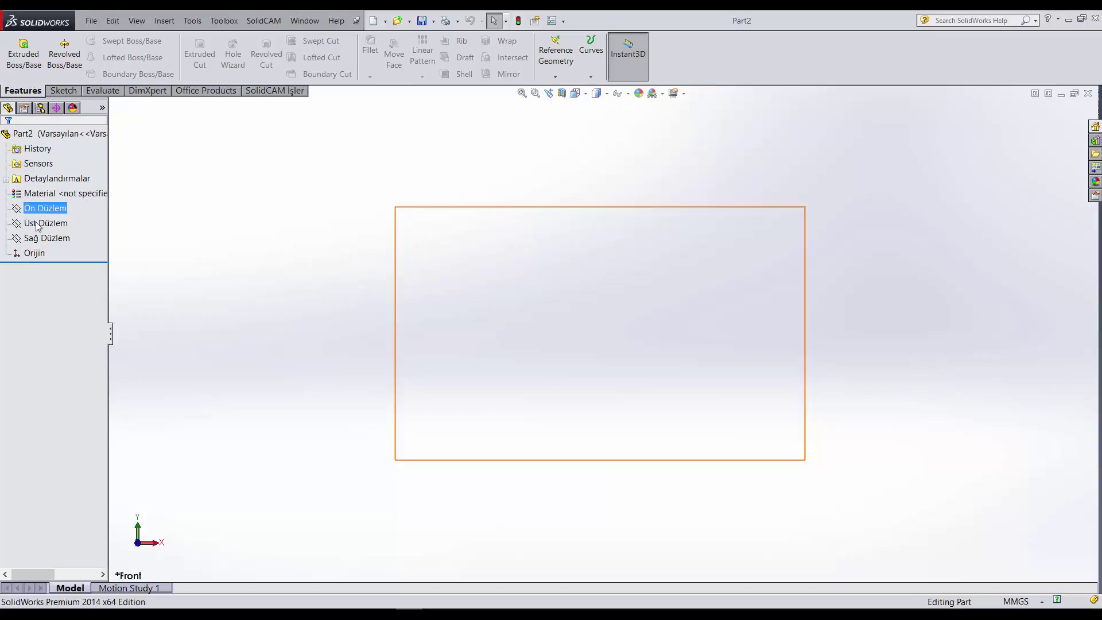
{"action": "left_click", "coordinate": [39, 223]}
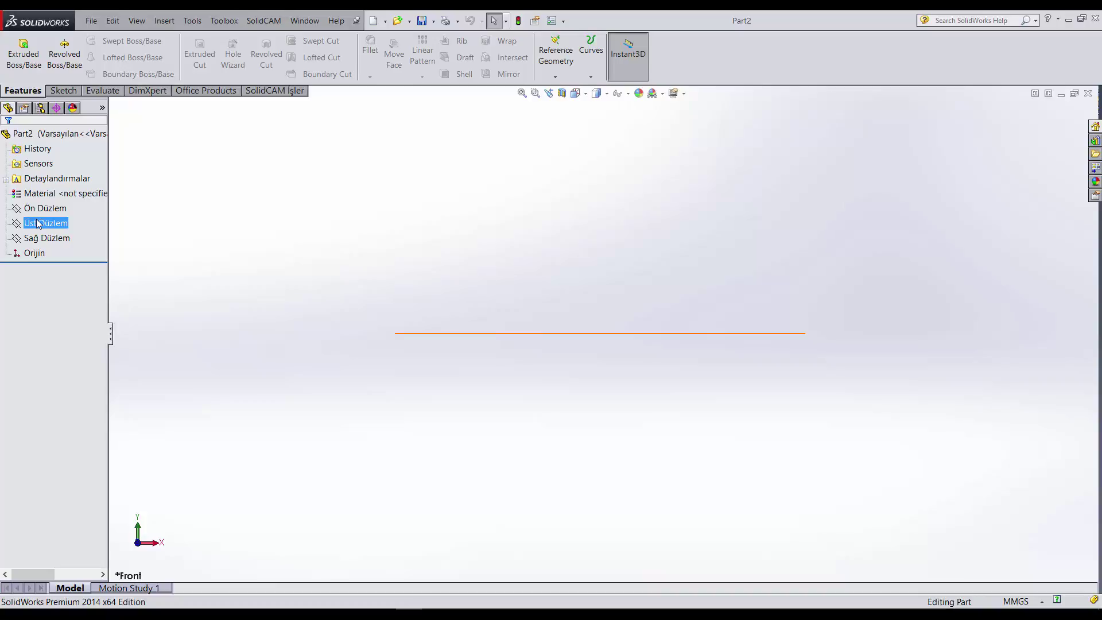
{"action": "key", "text": "Escape"}
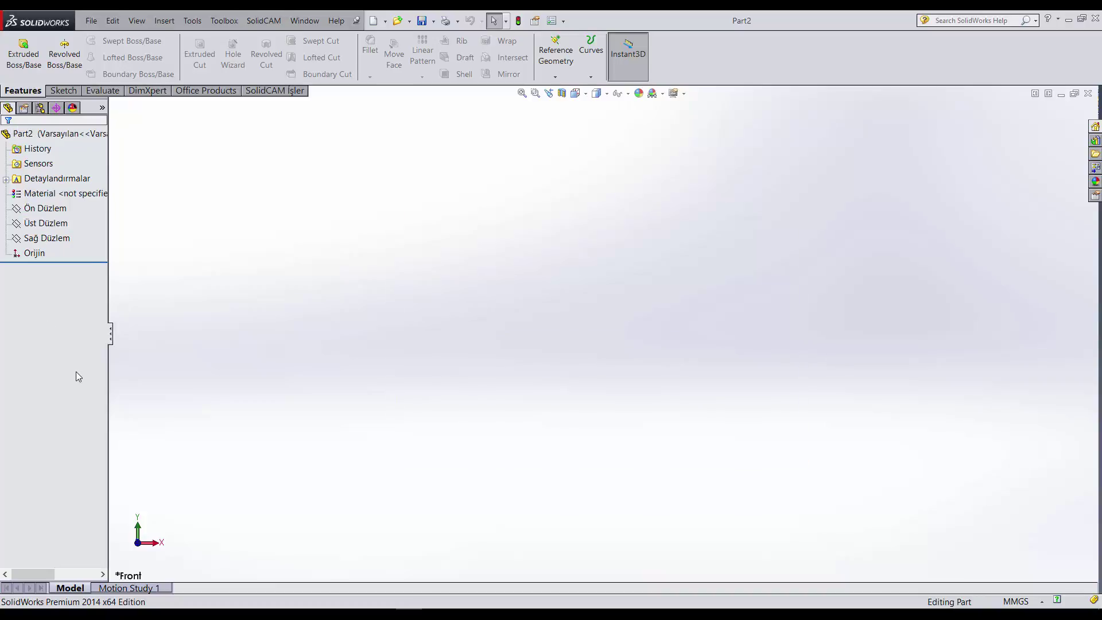
{"action": "left_click", "coordinate": [23, 108]}
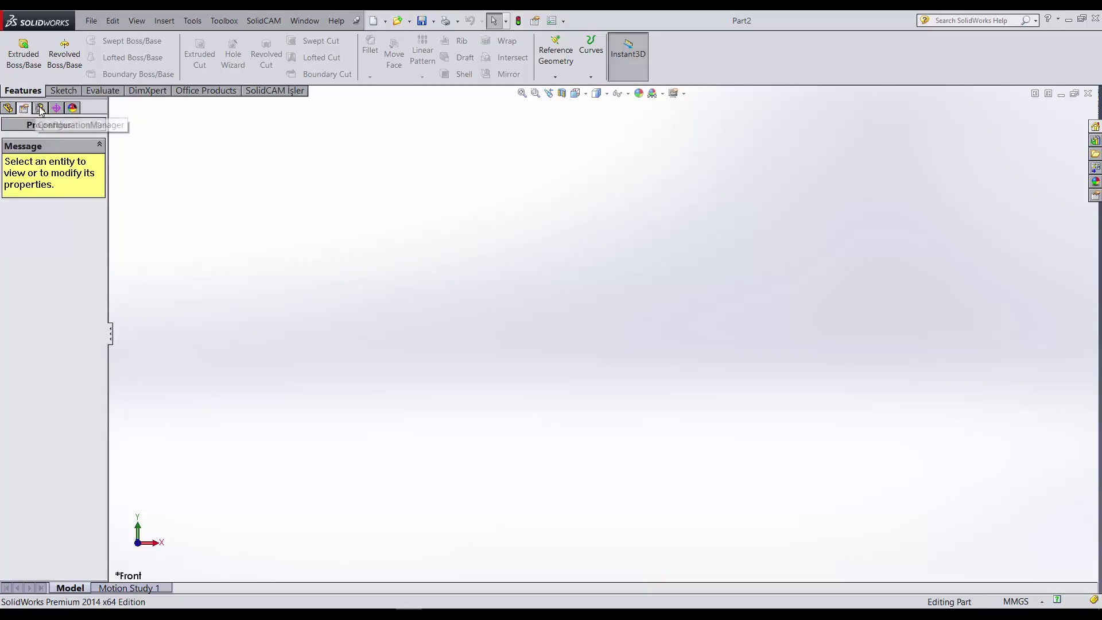
{"action": "left_click", "coordinate": [82, 135]}
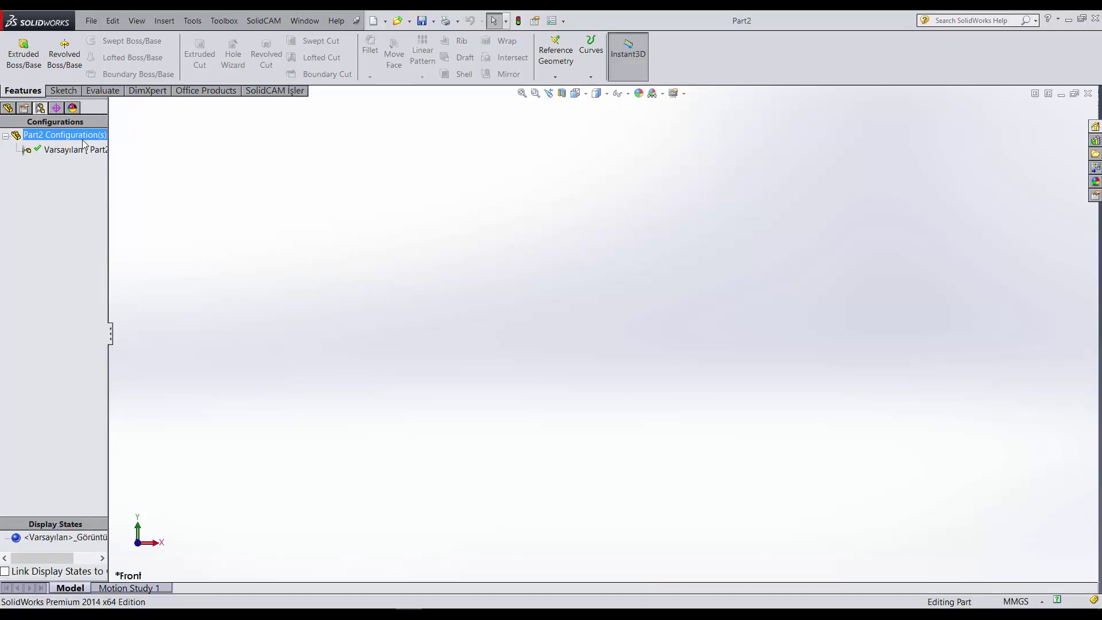
{"action": "left_click", "coordinate": [72, 108]}
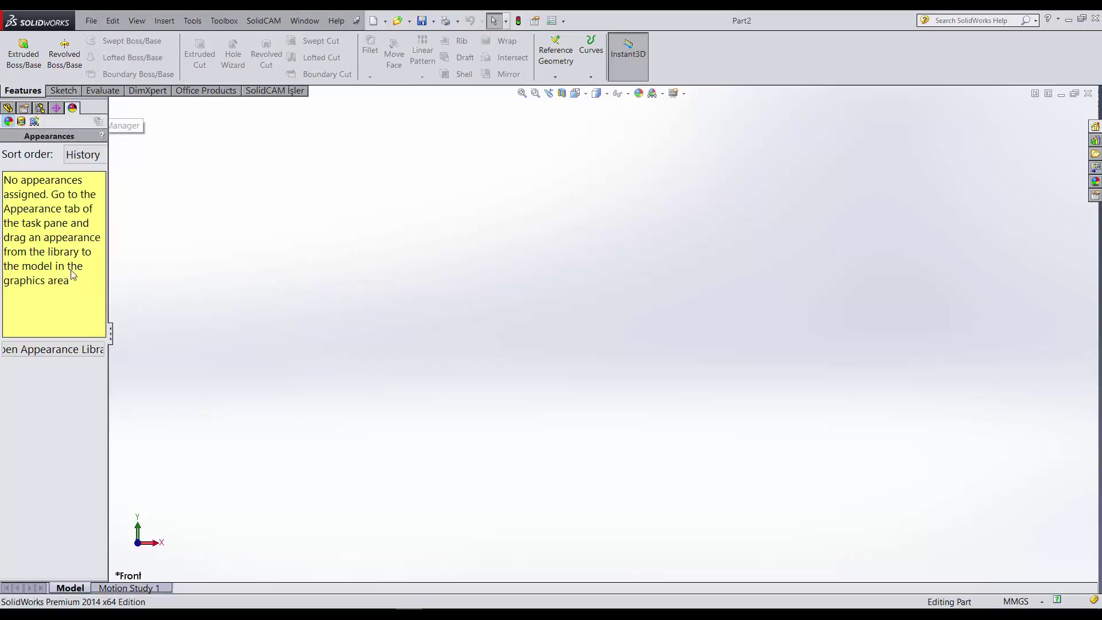
{"action": "left_click", "coordinate": [56, 109]}
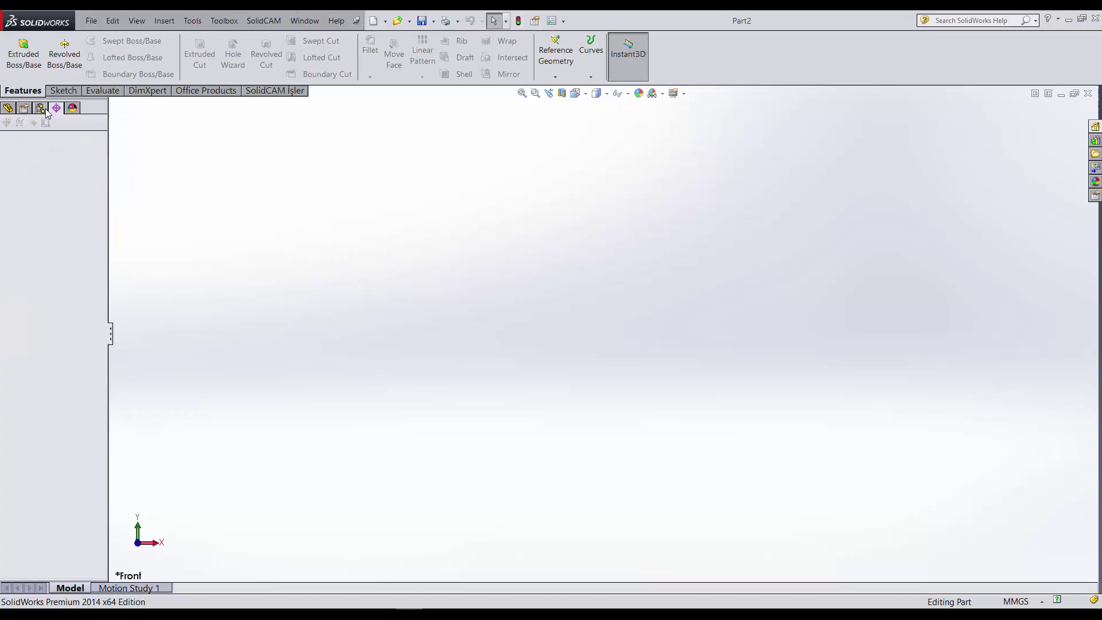
{"action": "left_click", "coordinate": [40, 108]}
{"action": "left_click", "coordinate": [8, 108]}
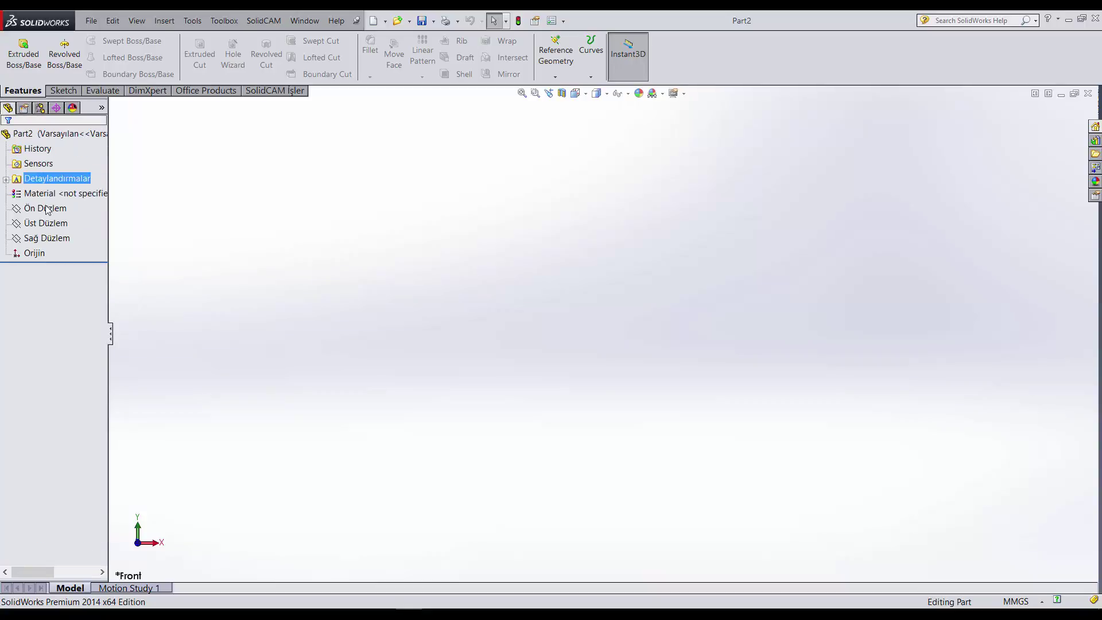
{"action": "left_click", "coordinate": [50, 239]}
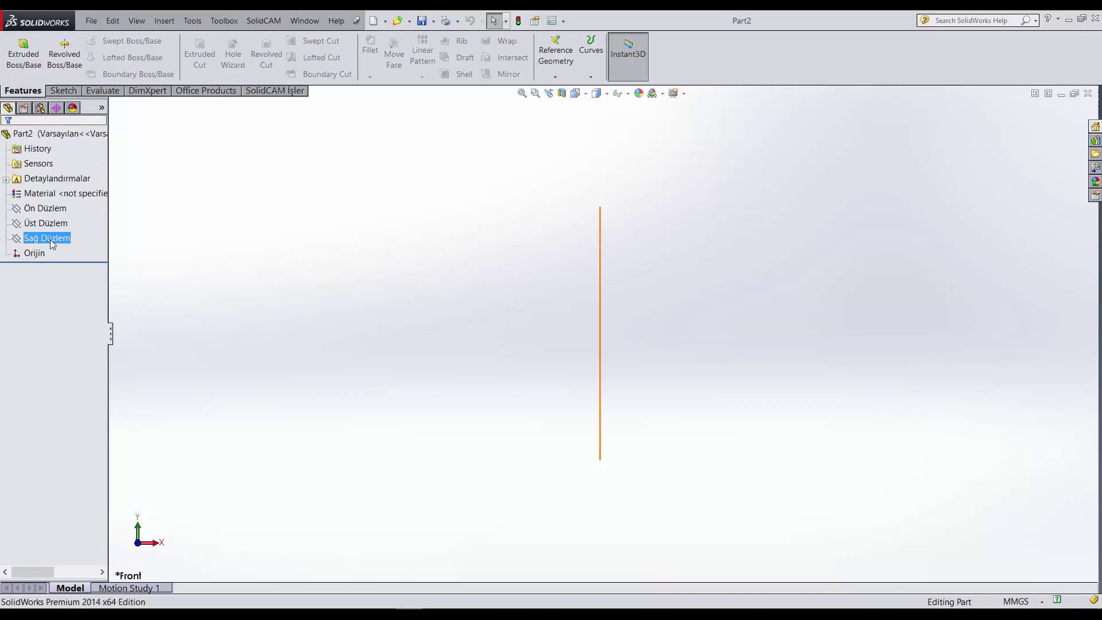
{"action": "key", "text": "Escape"}
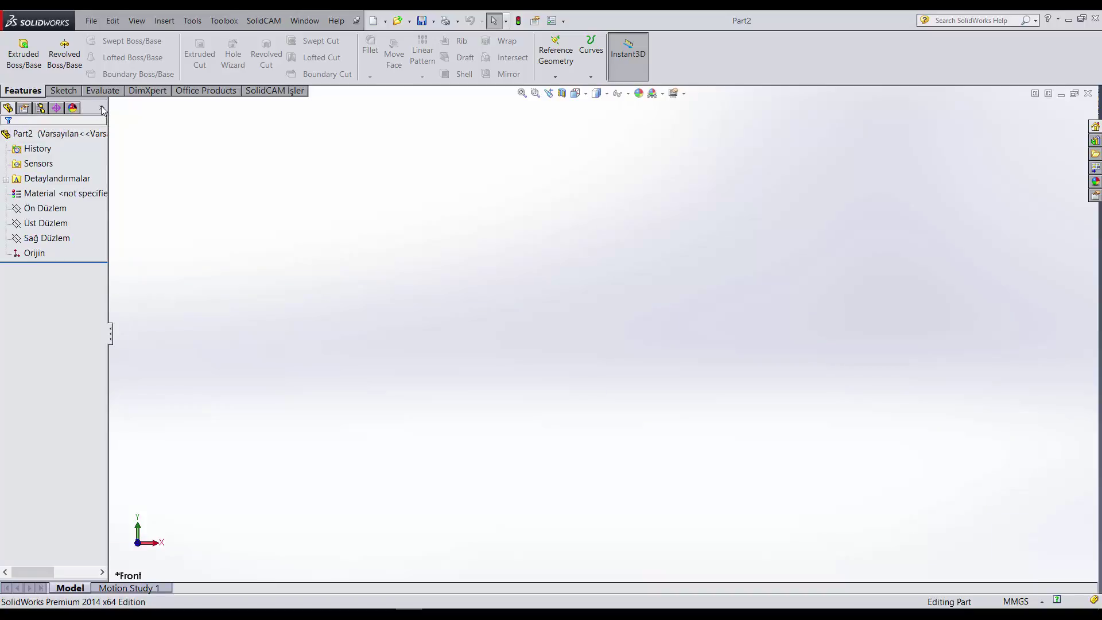
{"action": "left_click", "coordinate": [1095, 128]}
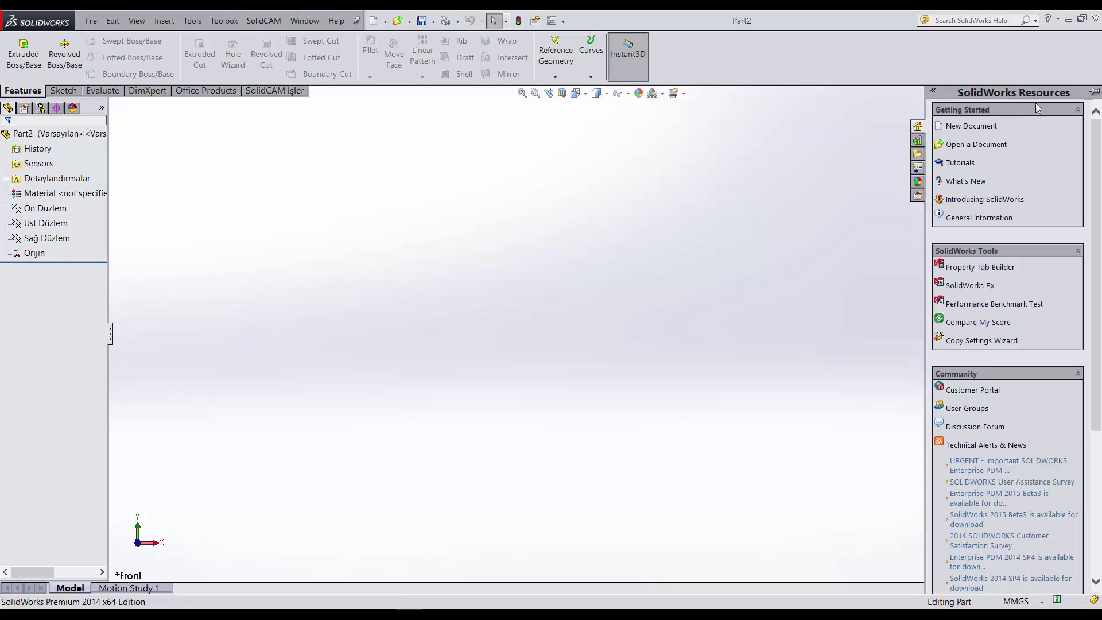
{"action": "left_click", "coordinate": [917, 141]}
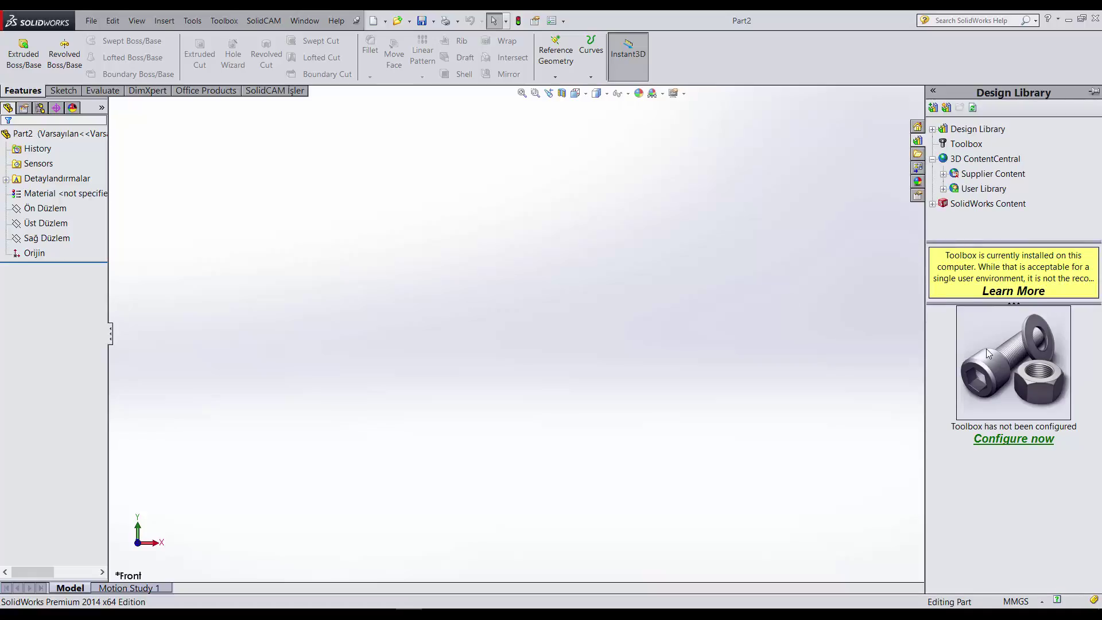
{"action": "left_click", "coordinate": [851, 288]}
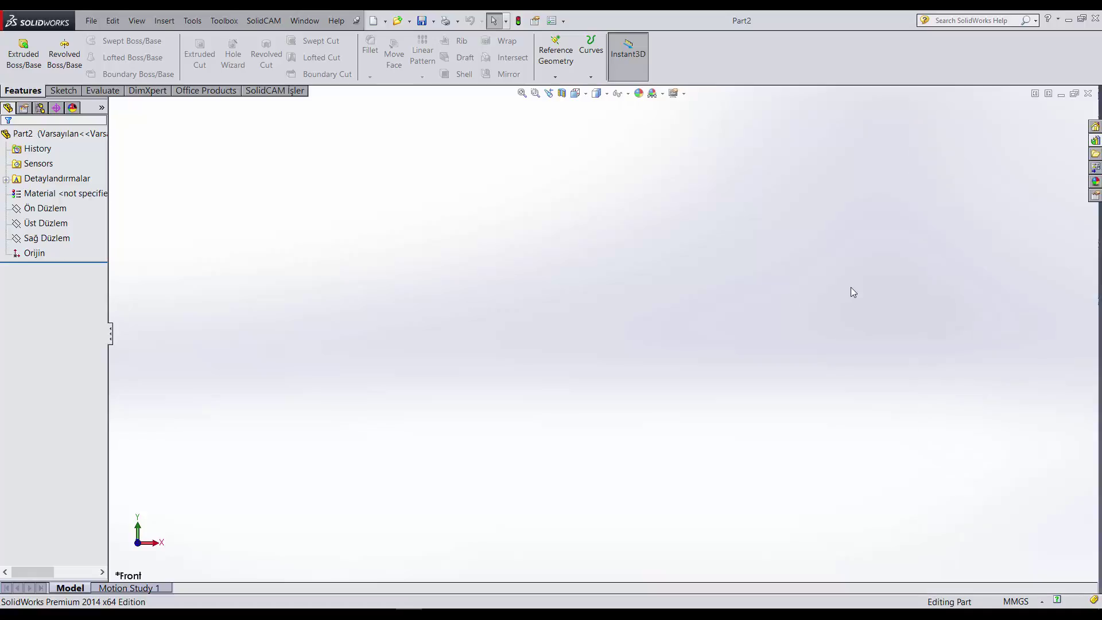
{"action": "left_click", "coordinate": [1095, 153]}
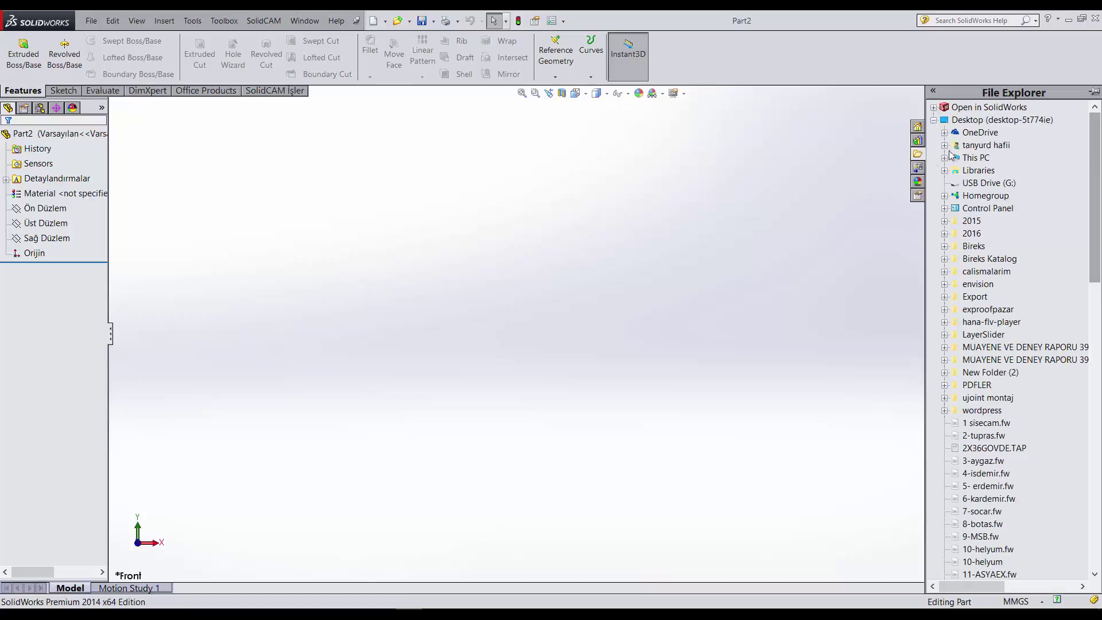
{"action": "scroll", "coordinate": [993, 210], "scroll_direction": "down", "scroll_amount": 7}
{"action": "scroll", "coordinate": [993, 210], "scroll_direction": "up", "scroll_amount": 7}
{"action": "scroll", "coordinate": [969, 241], "scroll_direction": "down", "scroll_amount": 1}
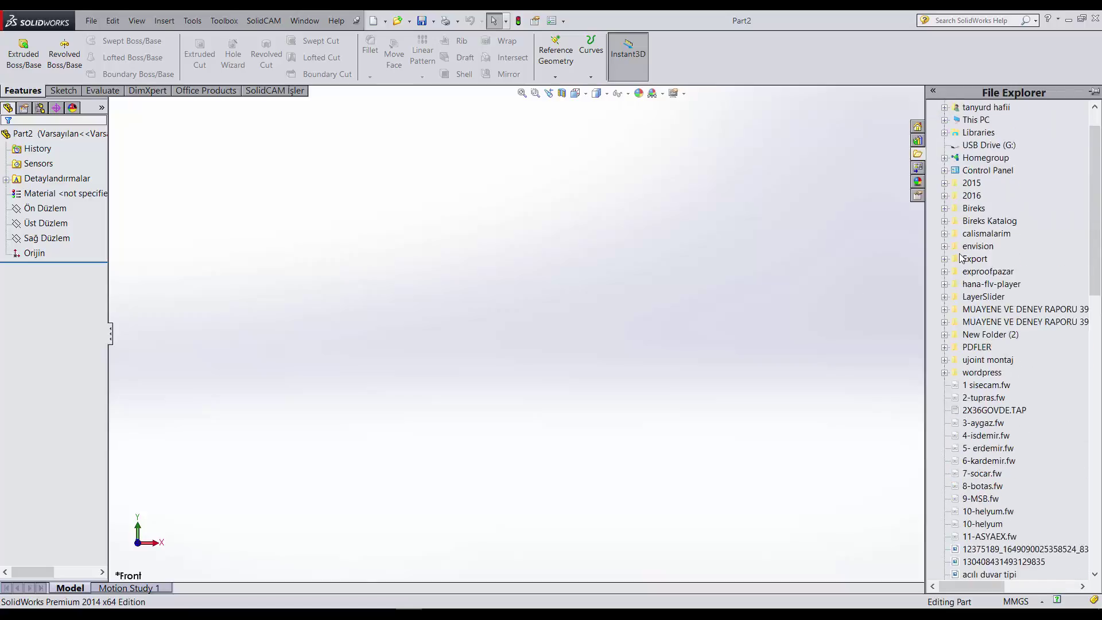
{"action": "scroll", "coordinate": [962, 258], "scroll_direction": "up", "scroll_amount": 2}
{"action": "left_click", "coordinate": [933, 121]}
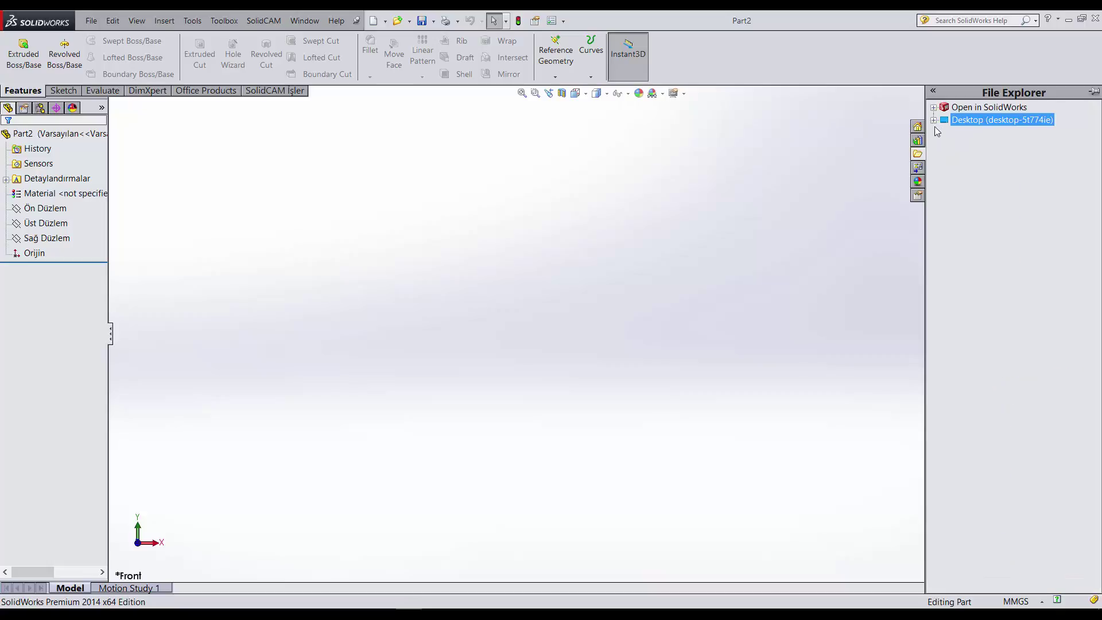
{"action": "left_click", "coordinate": [919, 182]}
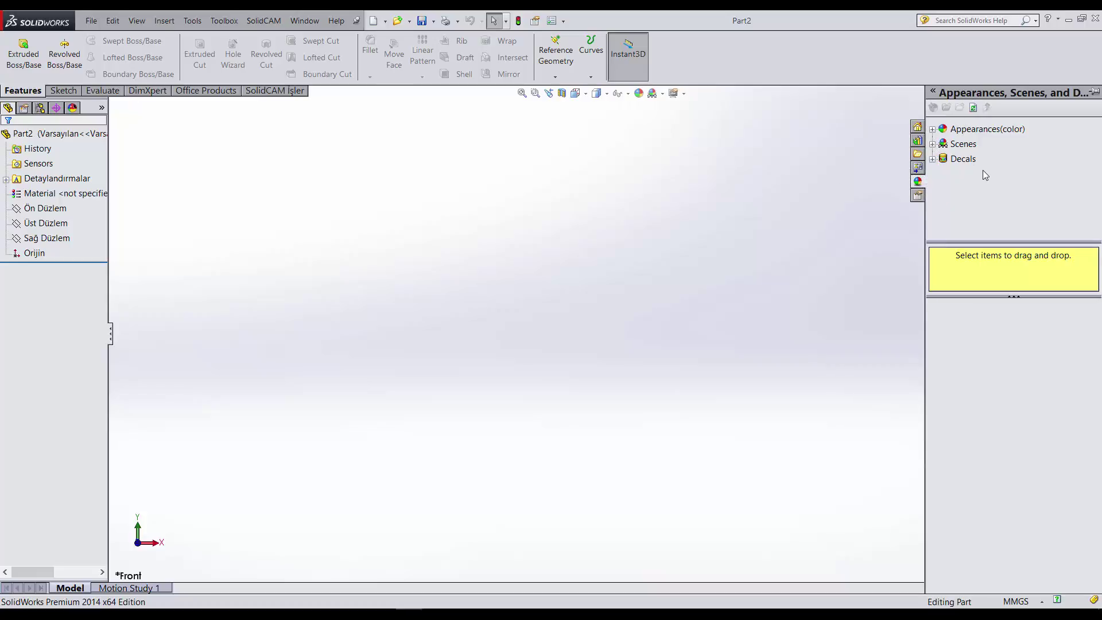
{"action": "left_click", "coordinate": [933, 144]}
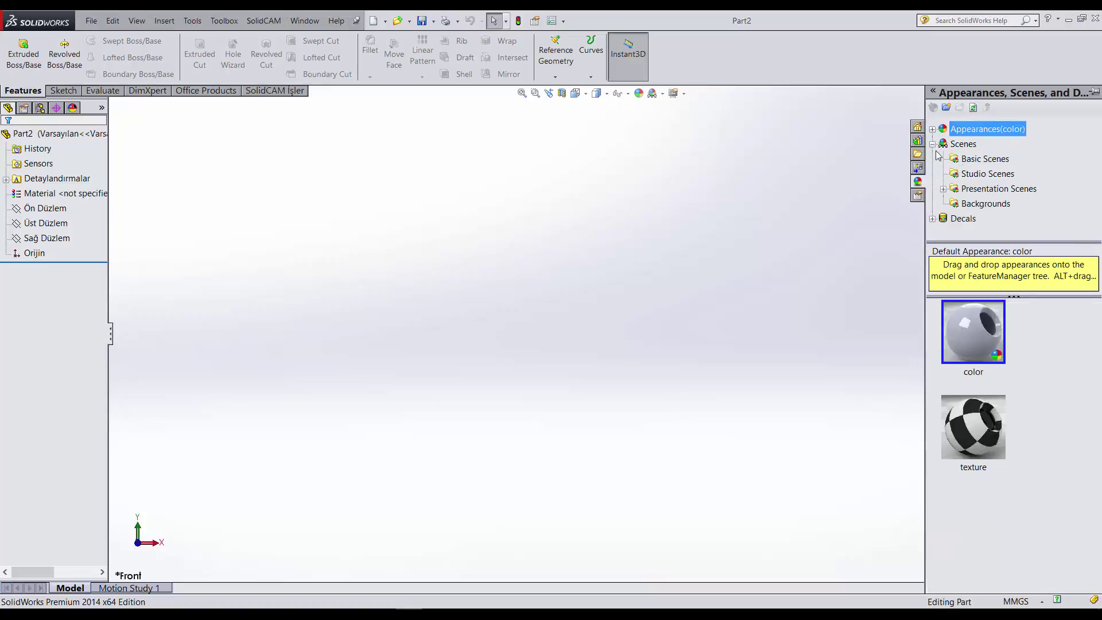
{"action": "left_click", "coordinate": [966, 175]}
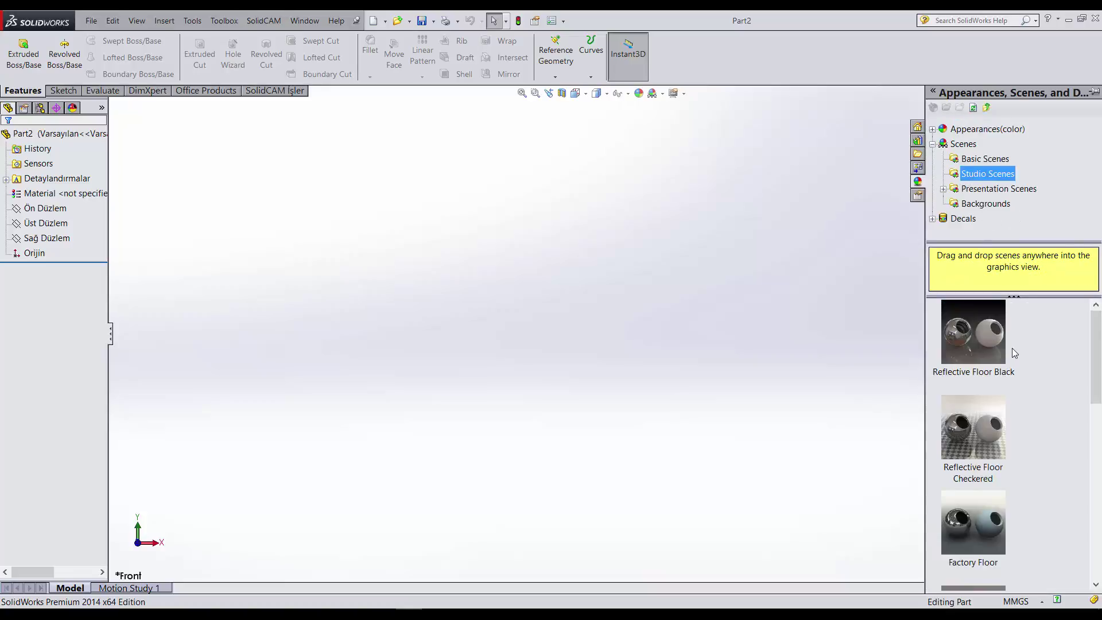
{"action": "left_click", "coordinate": [717, 303]}
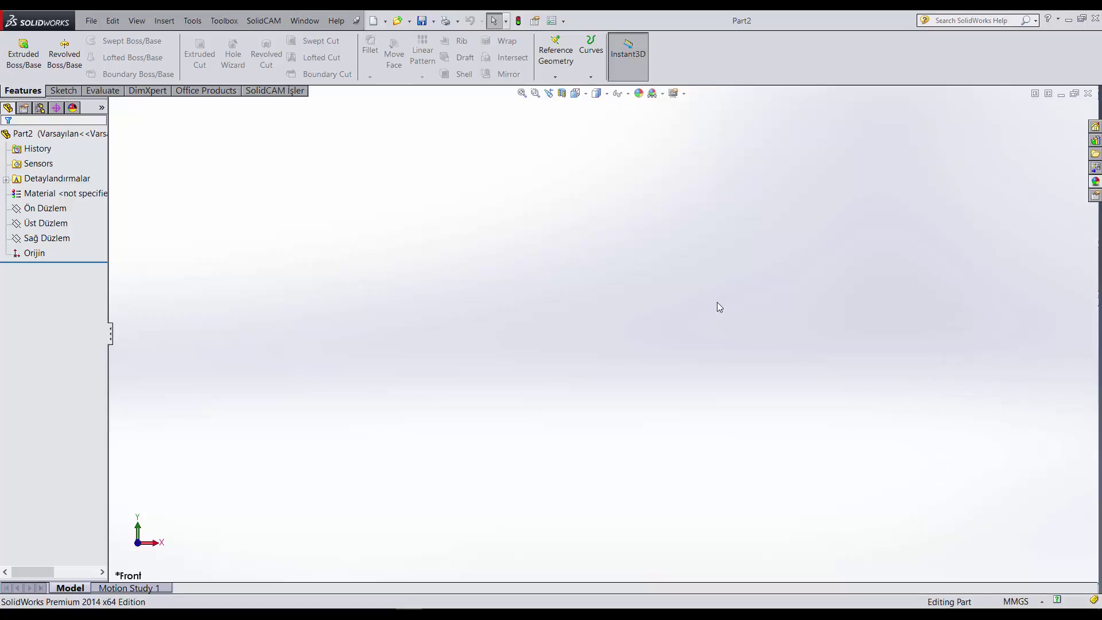